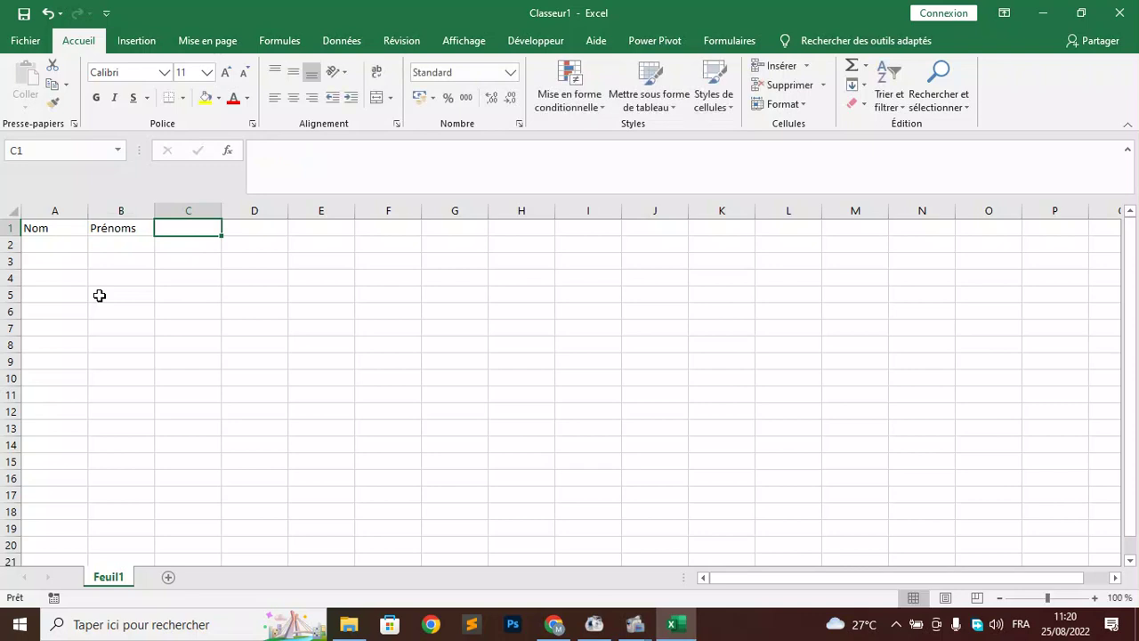
# Step: Enter the column header "Sexe" in cell C1
pyautogui.write('Sexe')
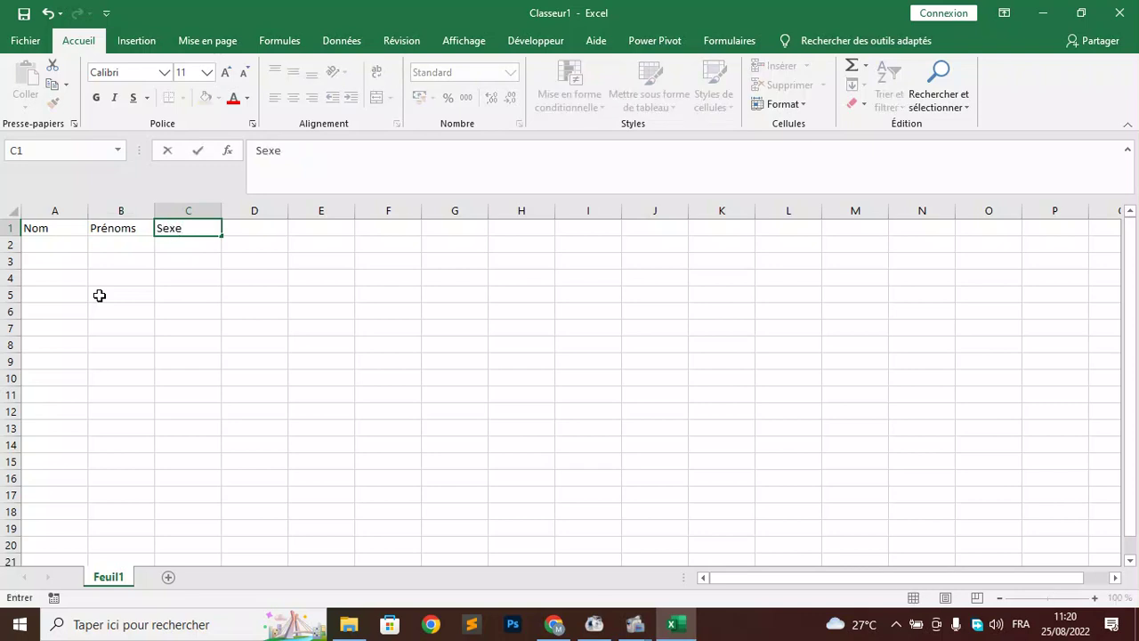
pyautogui.press('Return')
pyautogui.press('Up')
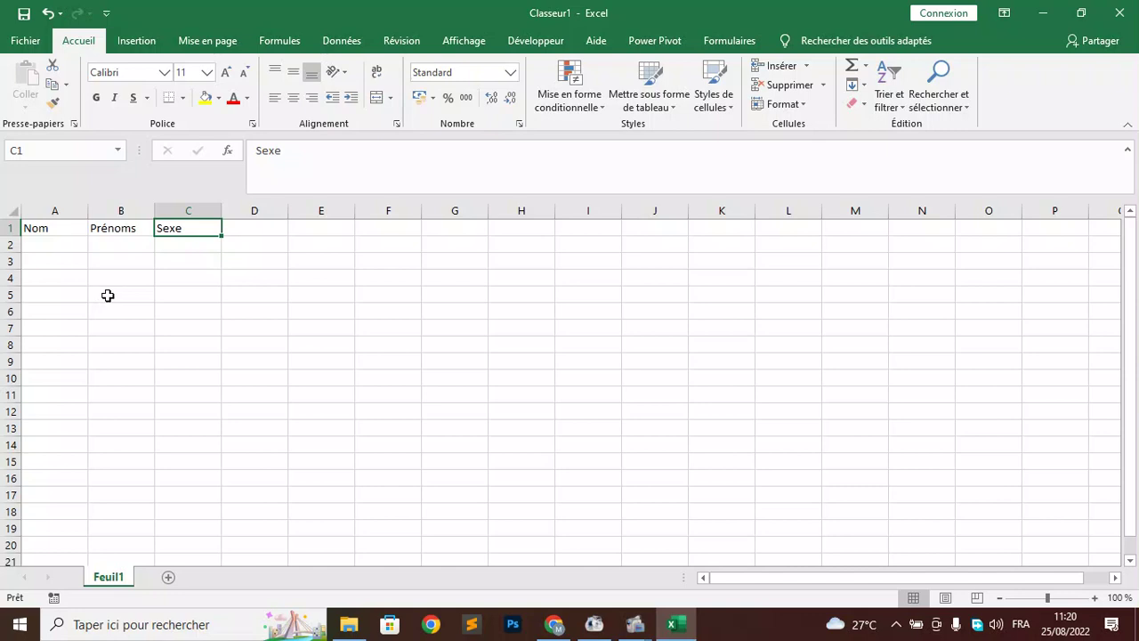
pyautogui.click(176, 248)
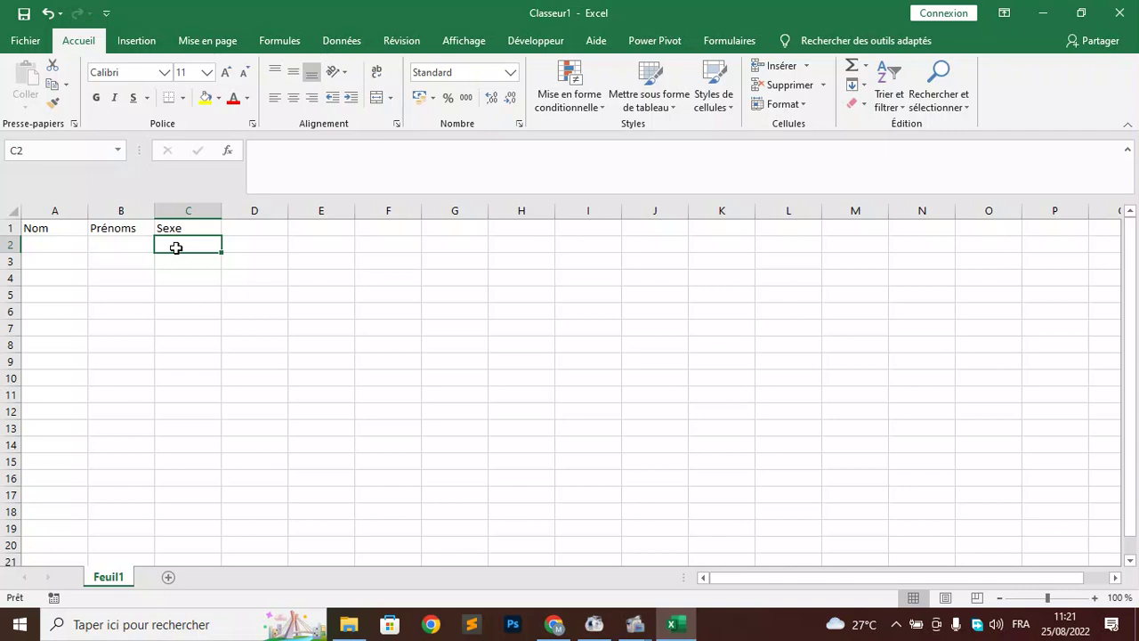
# Step: Fill in the person's last name in A2 and first name in B2
pyautogui.click(56, 251)
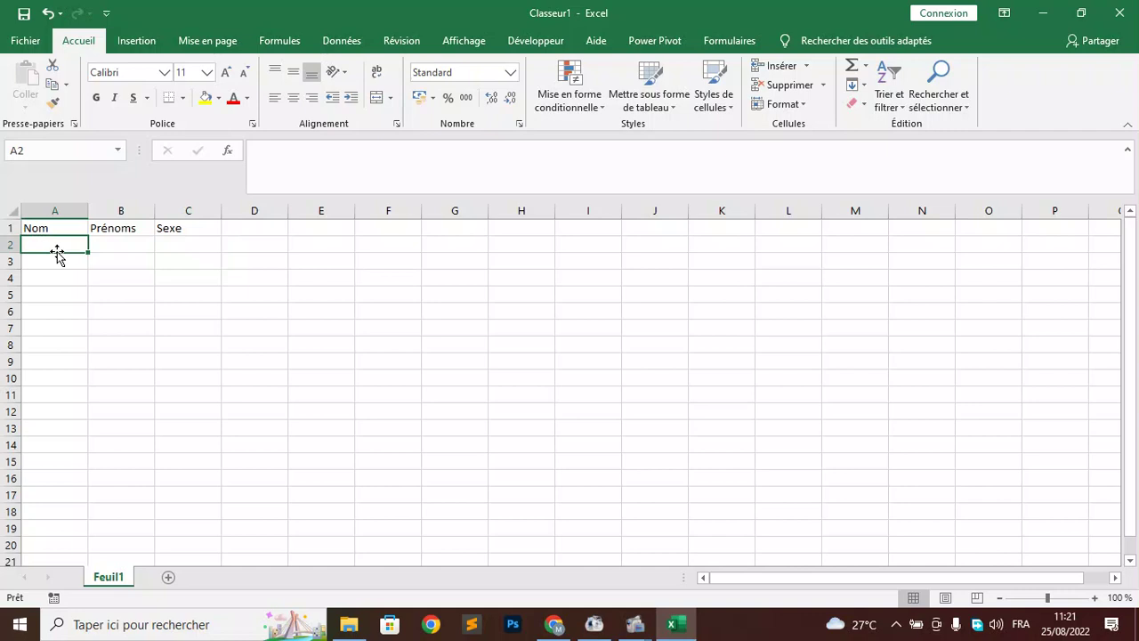
pyautogui.write('AZOU')
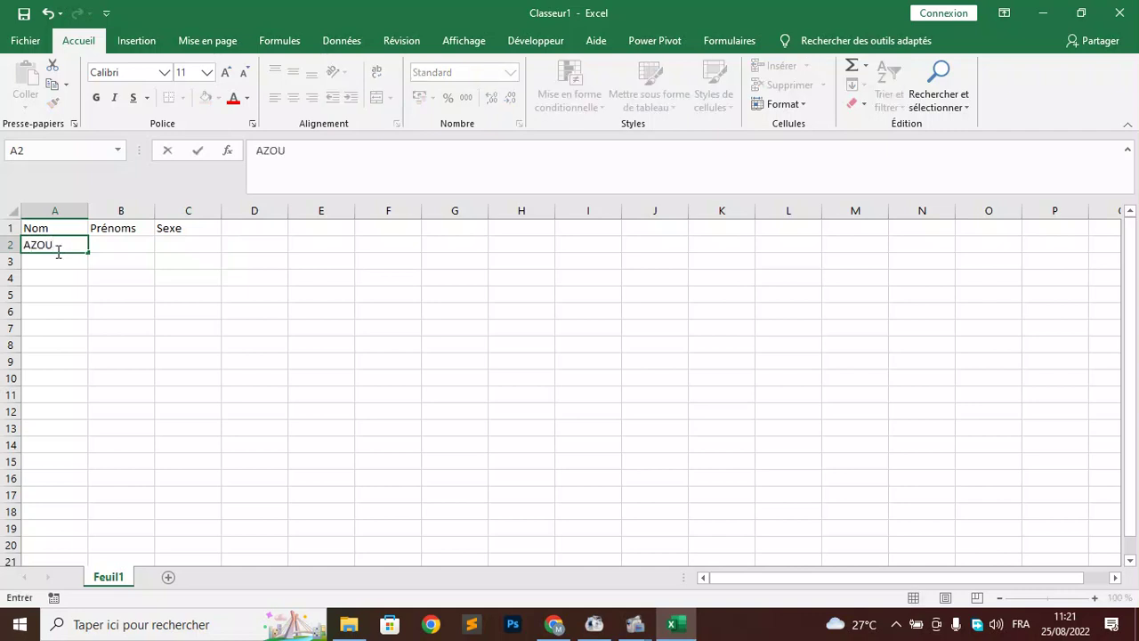
pyautogui.hotkey('ctrl', 'Return')
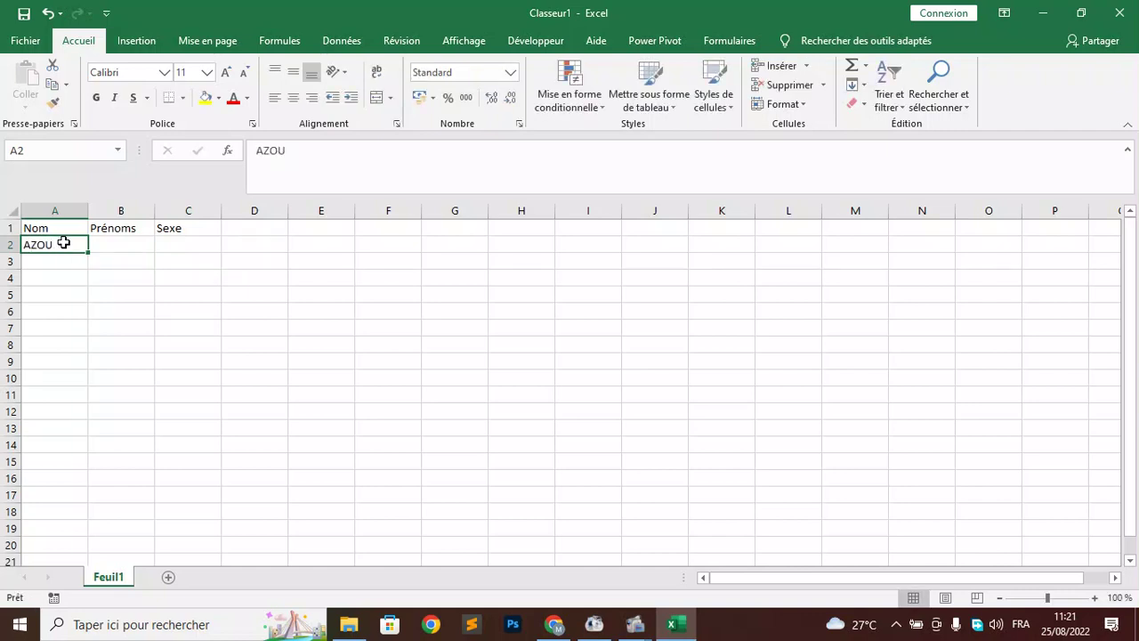
pyautogui.doubleClick(62, 242)
pyautogui.write('A')
pyautogui.press('Tab')
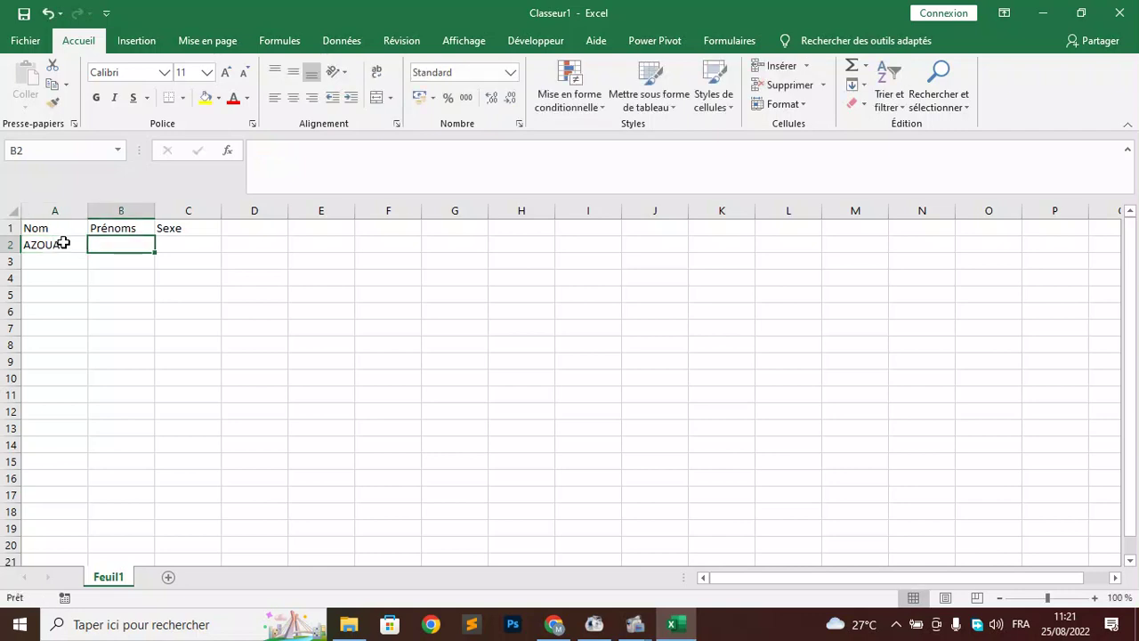
pyautogui.write('Jean')
pyautogui.press('Tab')
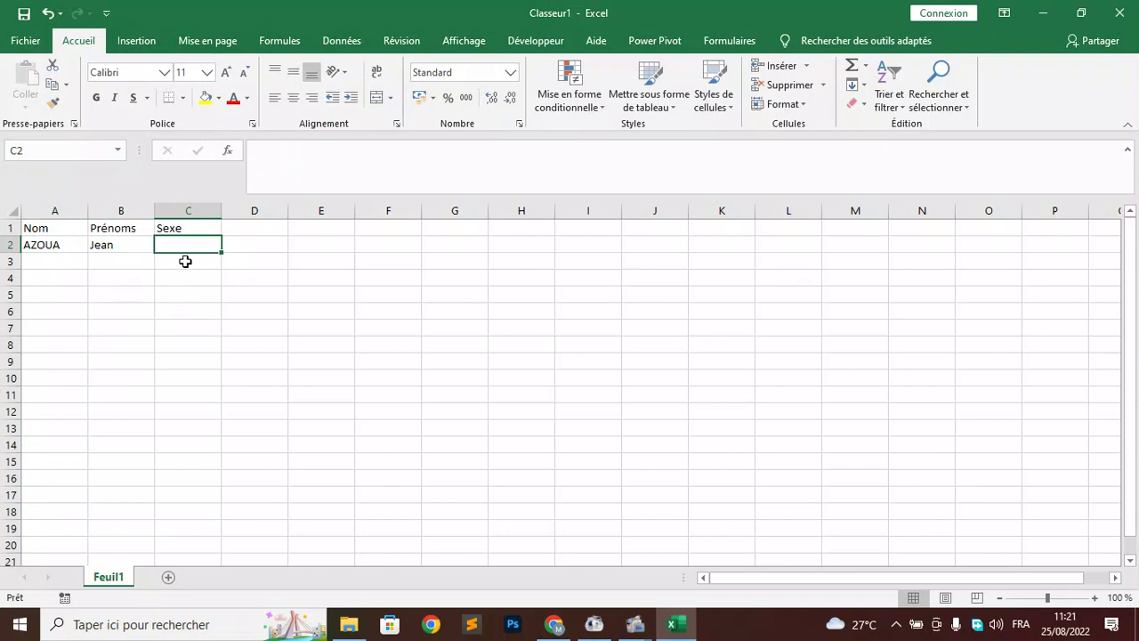
# Step: Draft a Liste data validation rule for C2 with the source "Féminin; Masculin; Autres"
pyautogui.click(330, 49)
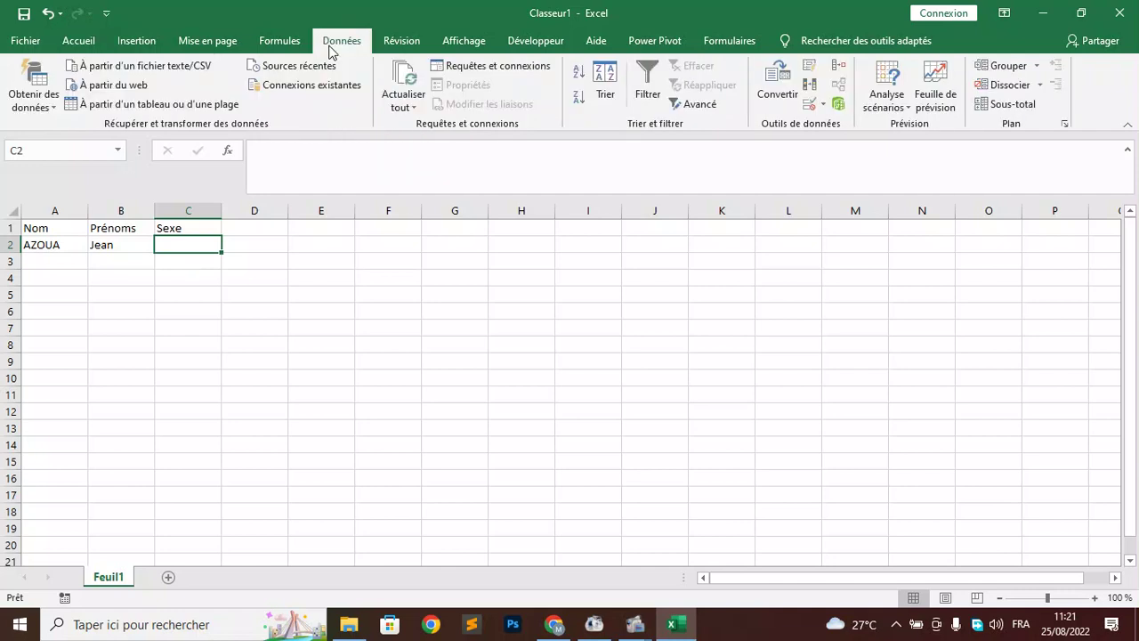
pyautogui.click(826, 108)
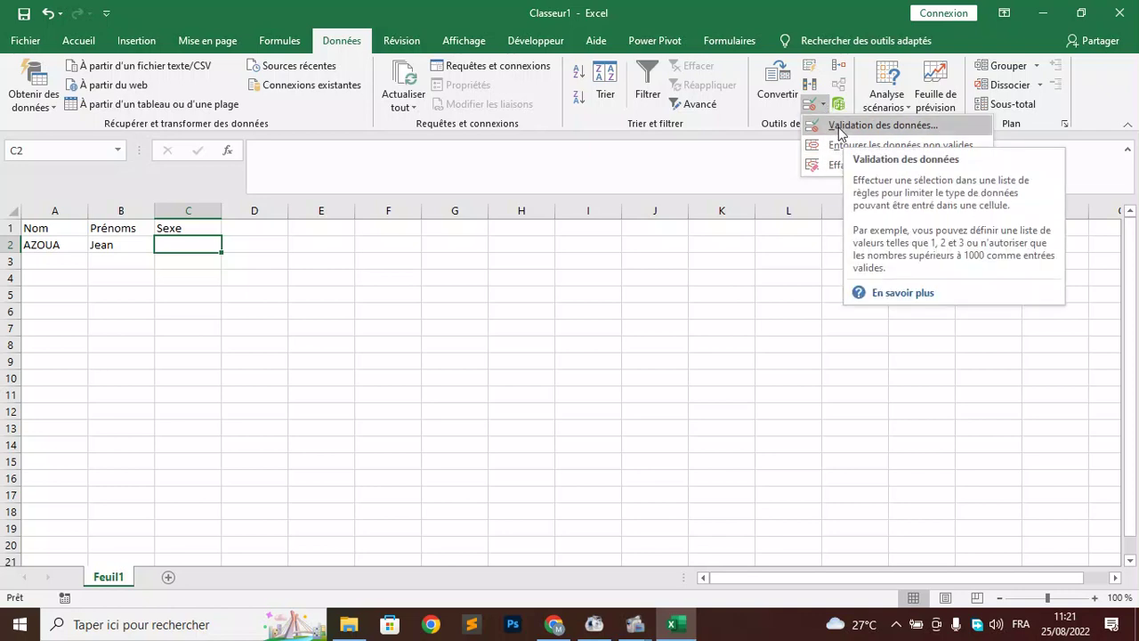
pyautogui.click(847, 132)
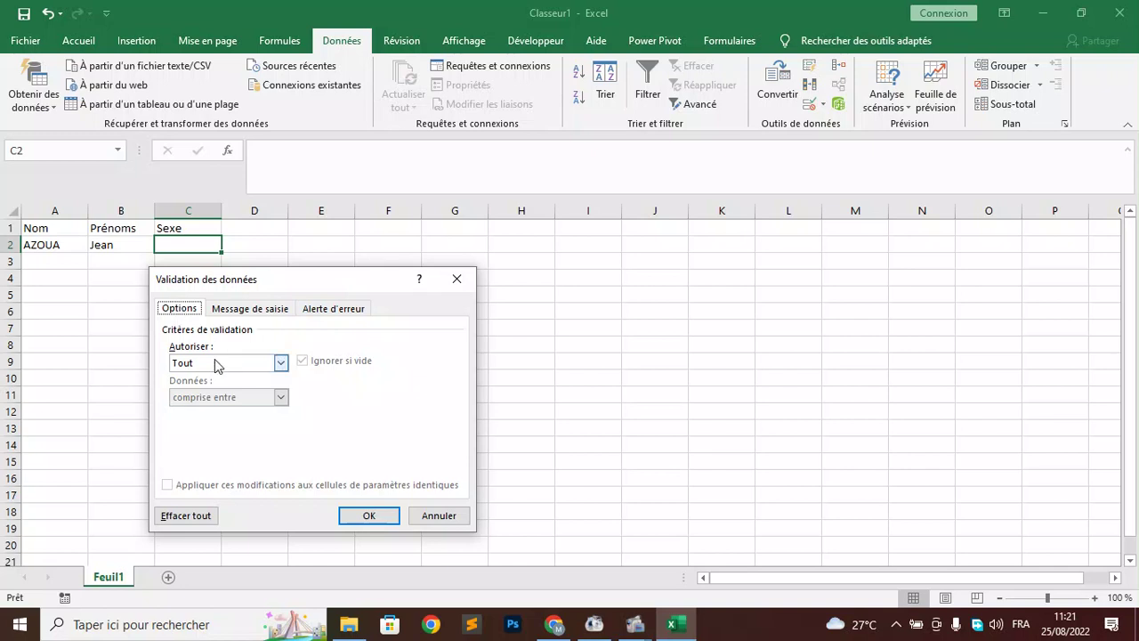
pyautogui.click(280, 364)
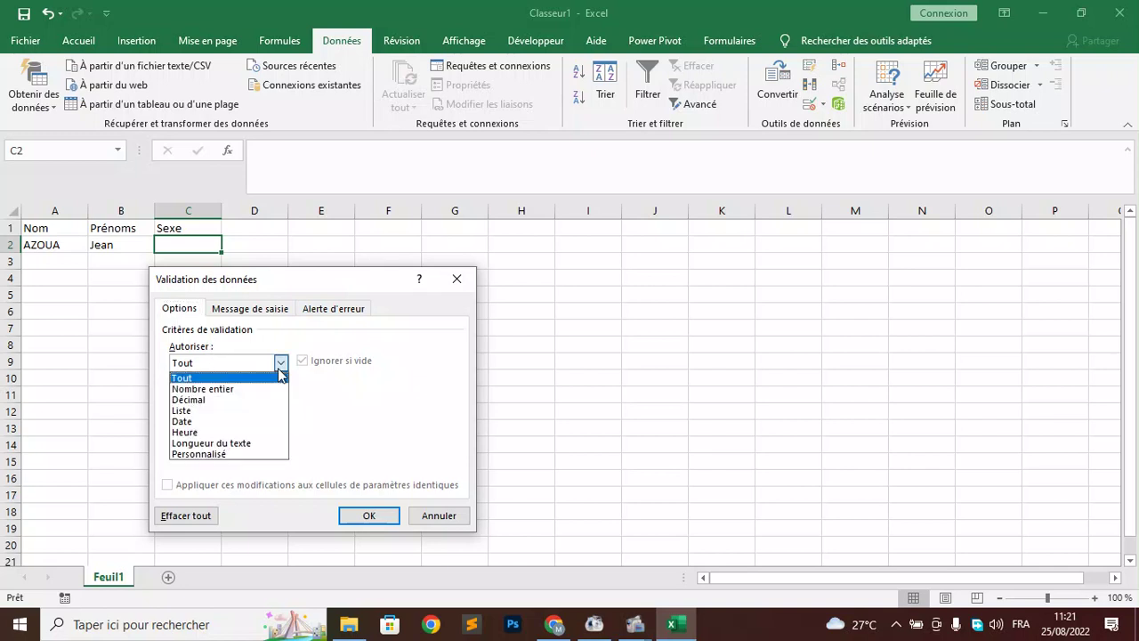
pyautogui.click(219, 420)
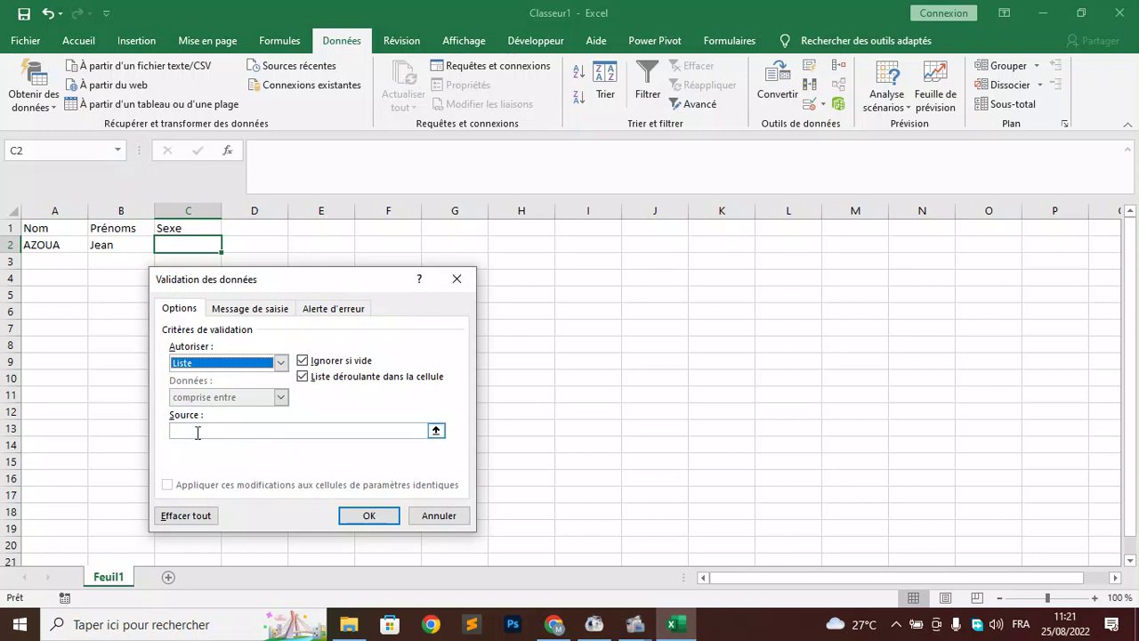
pyautogui.click(198, 432)
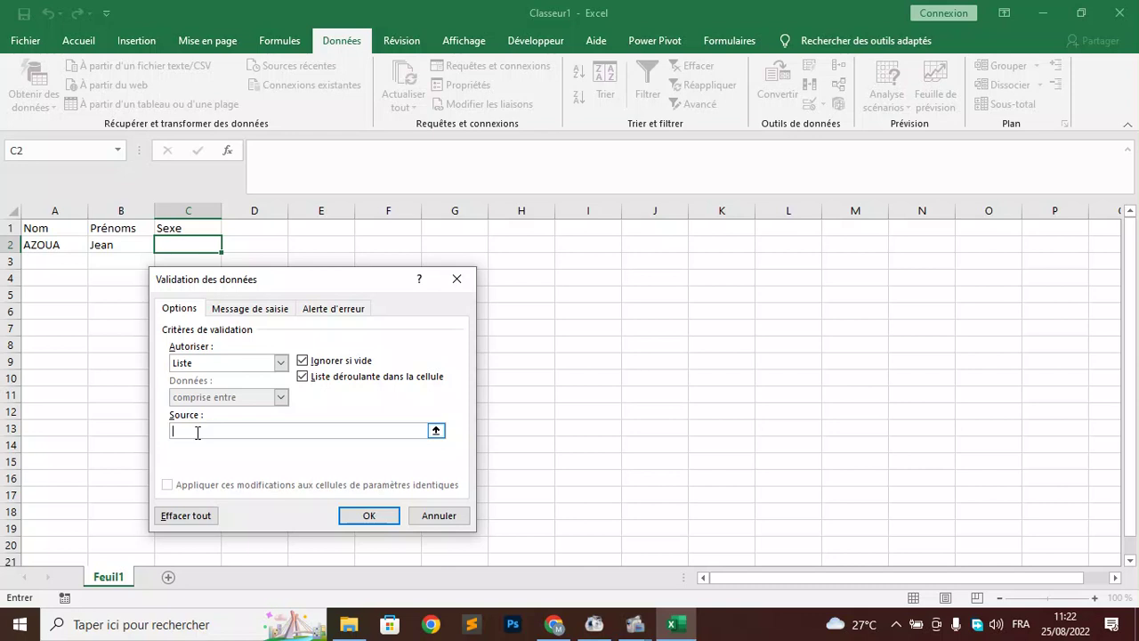
pyautogui.write('Féminin; Masculin; A')
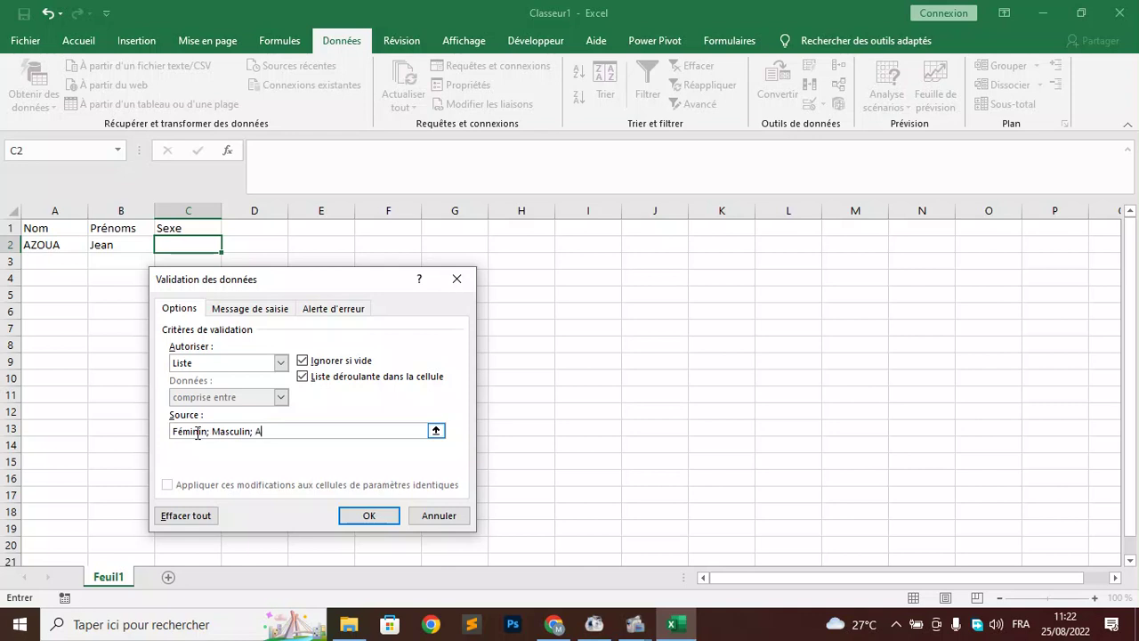
pyautogui.write('utres')
# Step: Copy the list source text "Féminin; Masculin; Autres" and cancel the validation rule for C2
pyautogui.moveTo(266, 285); pyautogui.dragTo(591, 240)
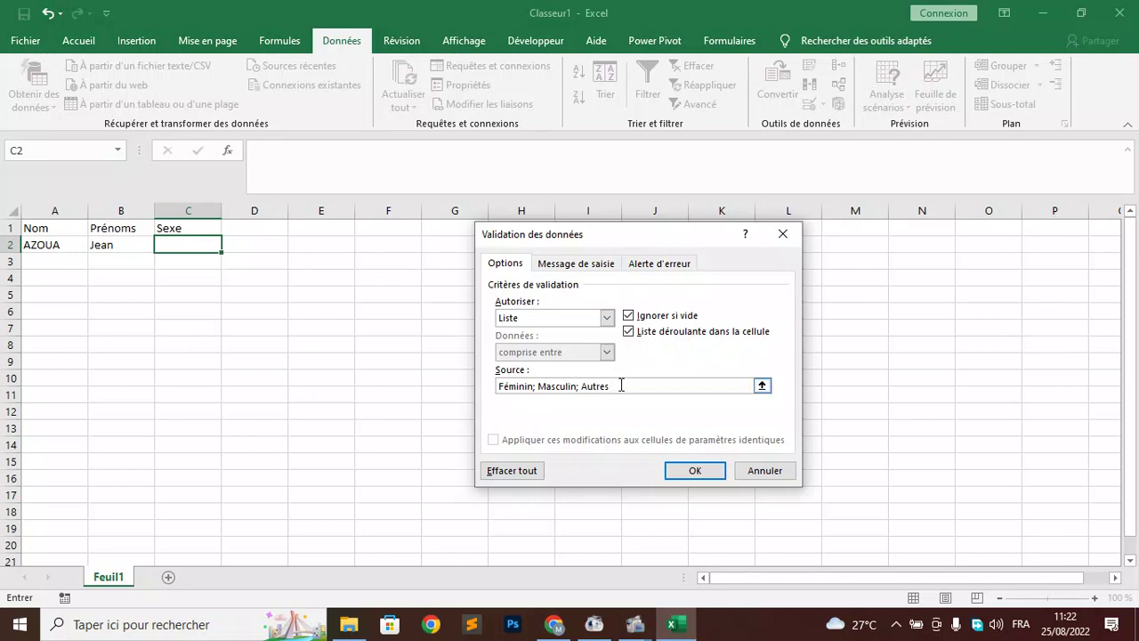
pyautogui.moveTo(622, 386); pyautogui.dragTo(447, 384)
pyautogui.hotkey('ctrl', 'c')
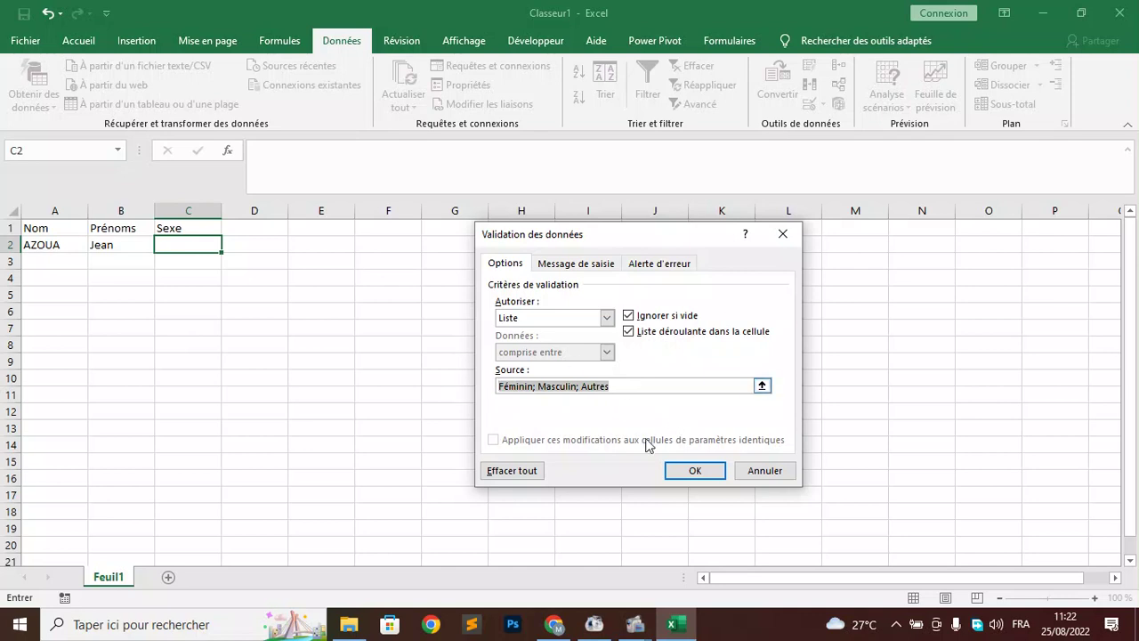
pyautogui.click(747, 476)
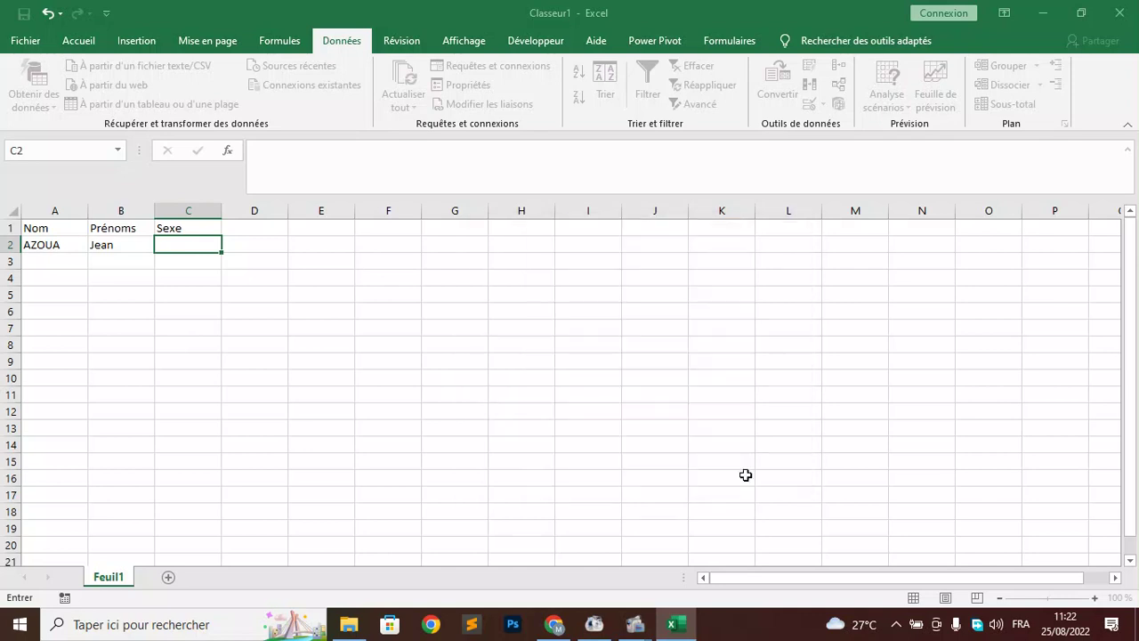
# Step: Apply a Liste data validation to the whole of column C, pasting "Féminin; Masculin; Autres" as its source
pyautogui.click(178, 212)
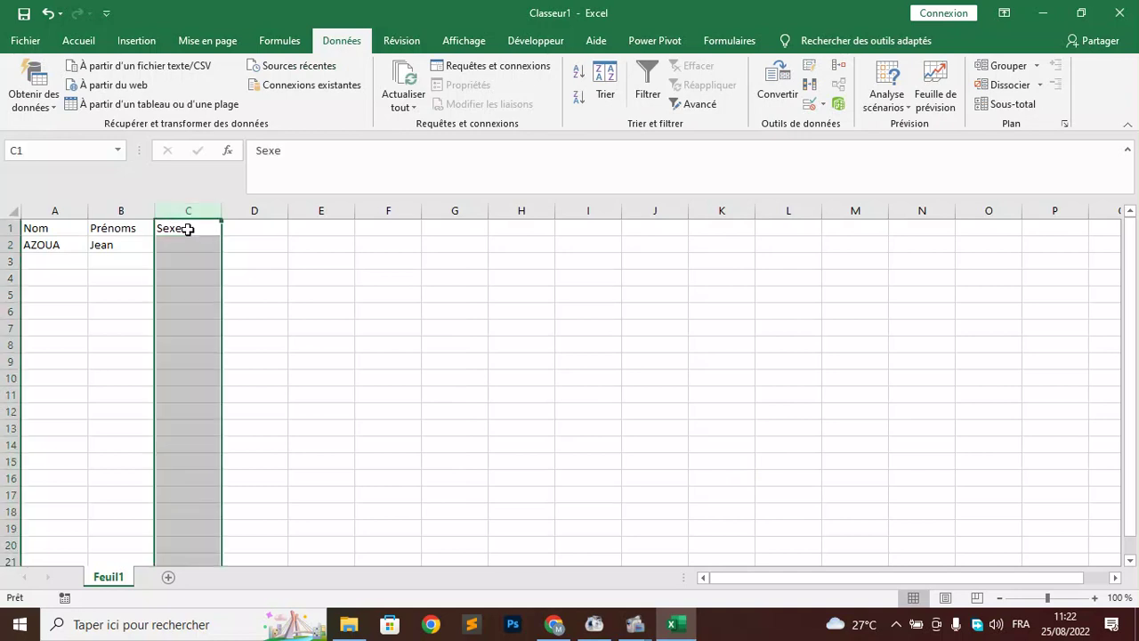
pyautogui.press('Return')
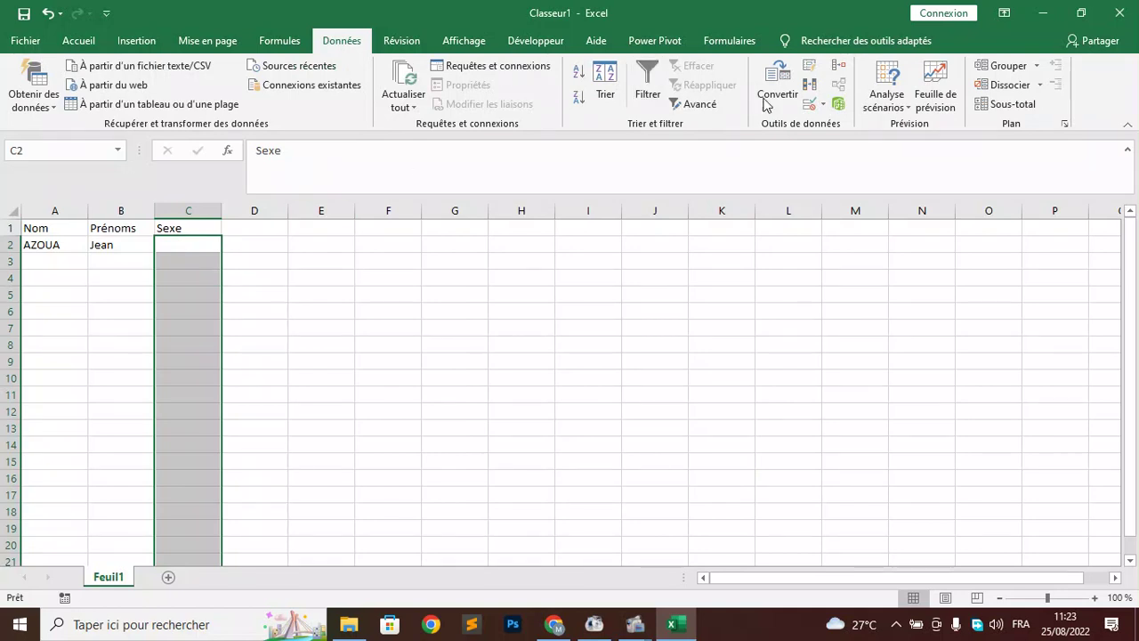
pyautogui.click(824, 106)
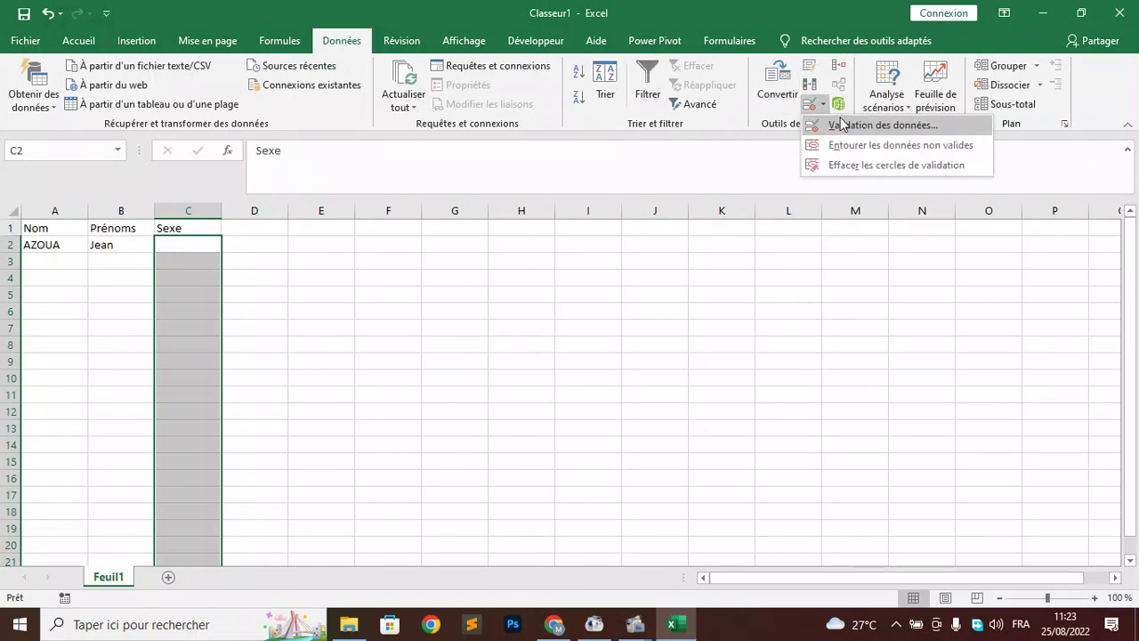
pyautogui.click(842, 124)
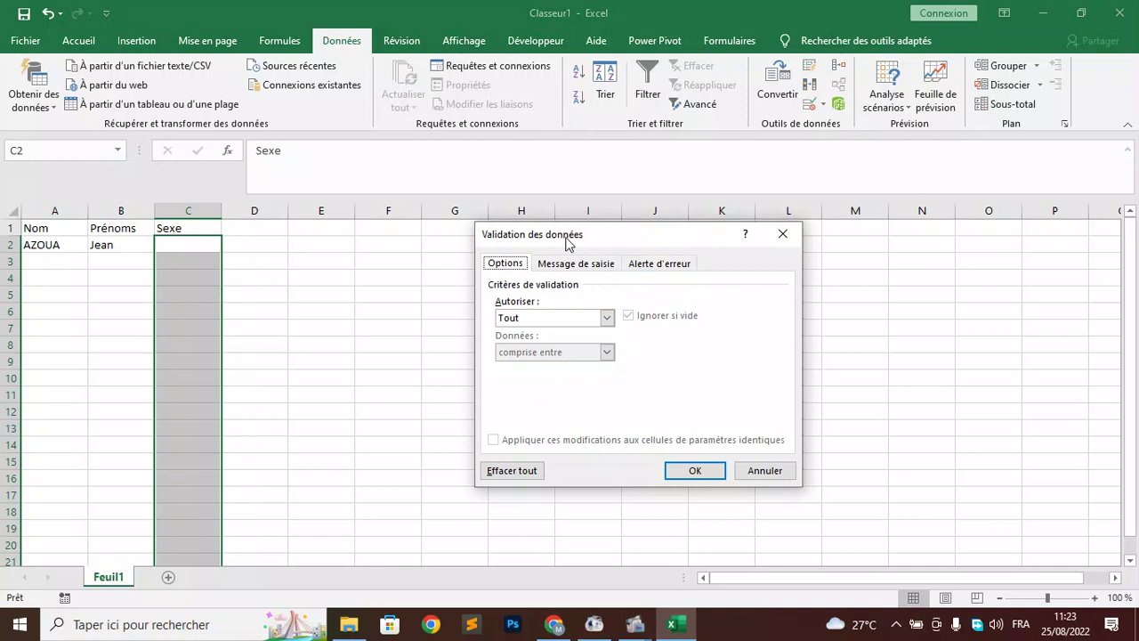
pyautogui.click(608, 320)
pyautogui.click(543, 366)
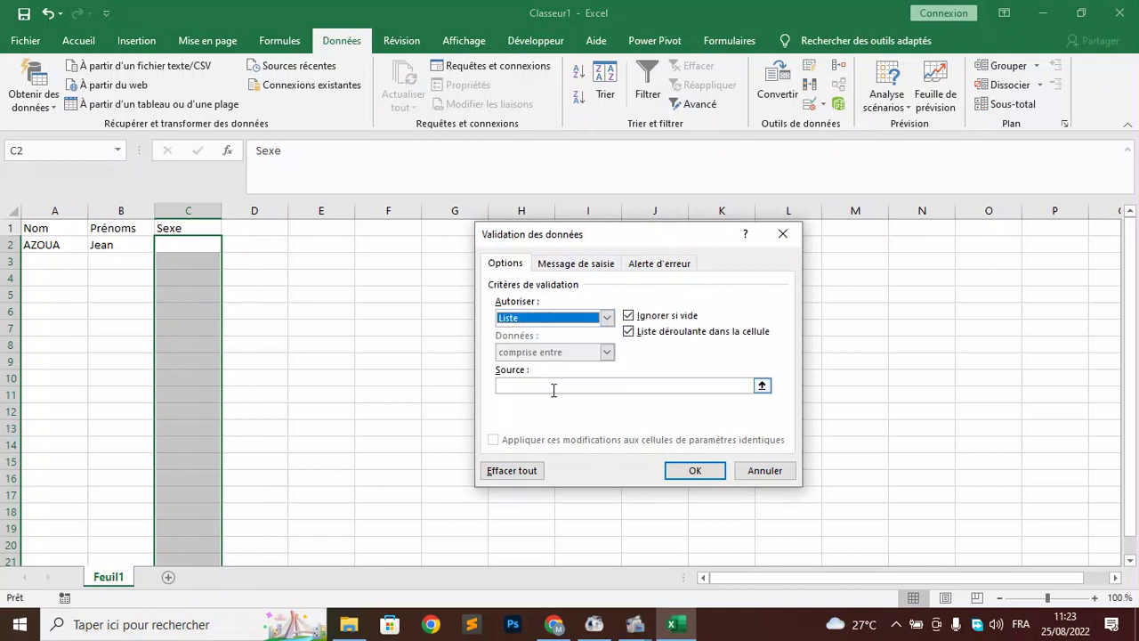
pyautogui.click(553, 388)
pyautogui.hotkey('ctrl', 'v')
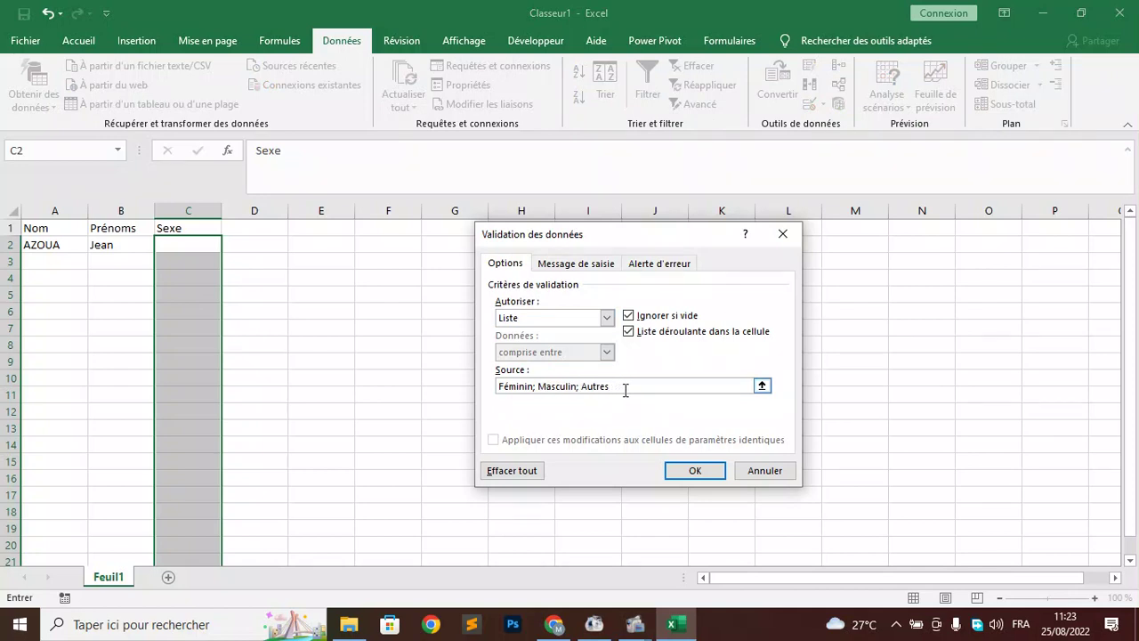
pyautogui.click(685, 470)
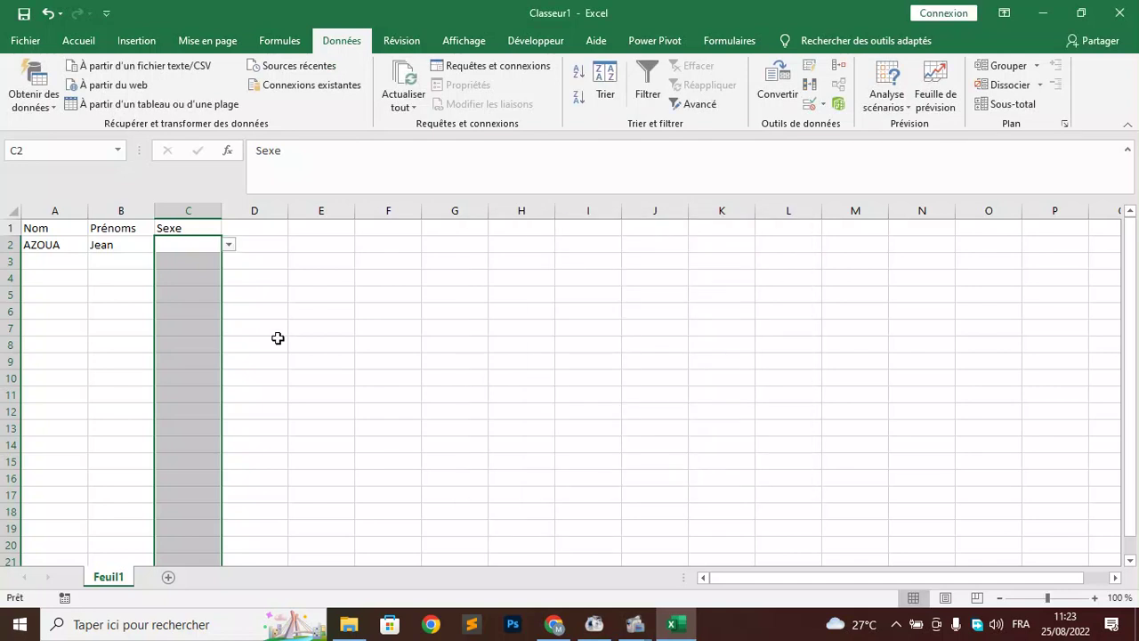
# Step: Choose "Masculin" from the dropdown list in C2 and check the dropdown in C3 and C8
pyautogui.click(175, 250)
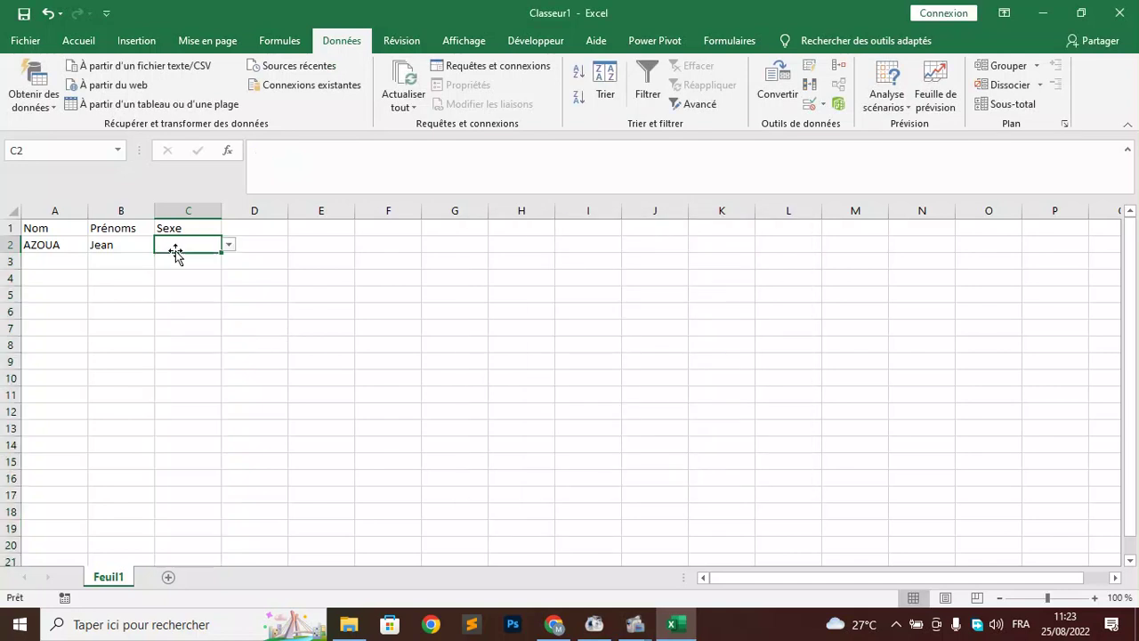
pyautogui.click(230, 247)
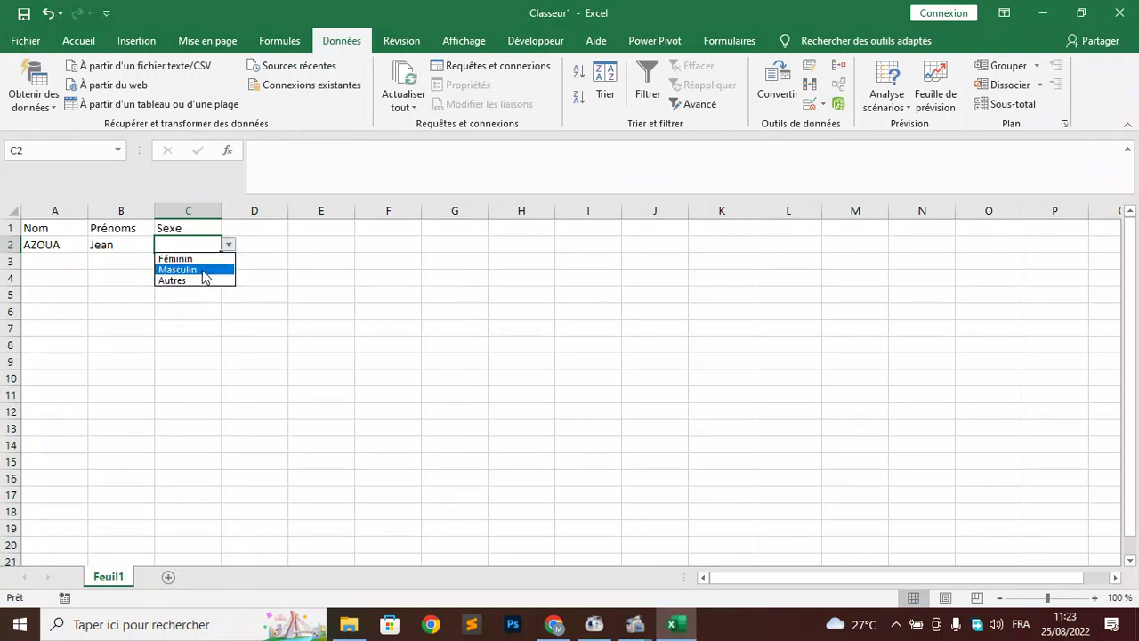
pyautogui.click(190, 269)
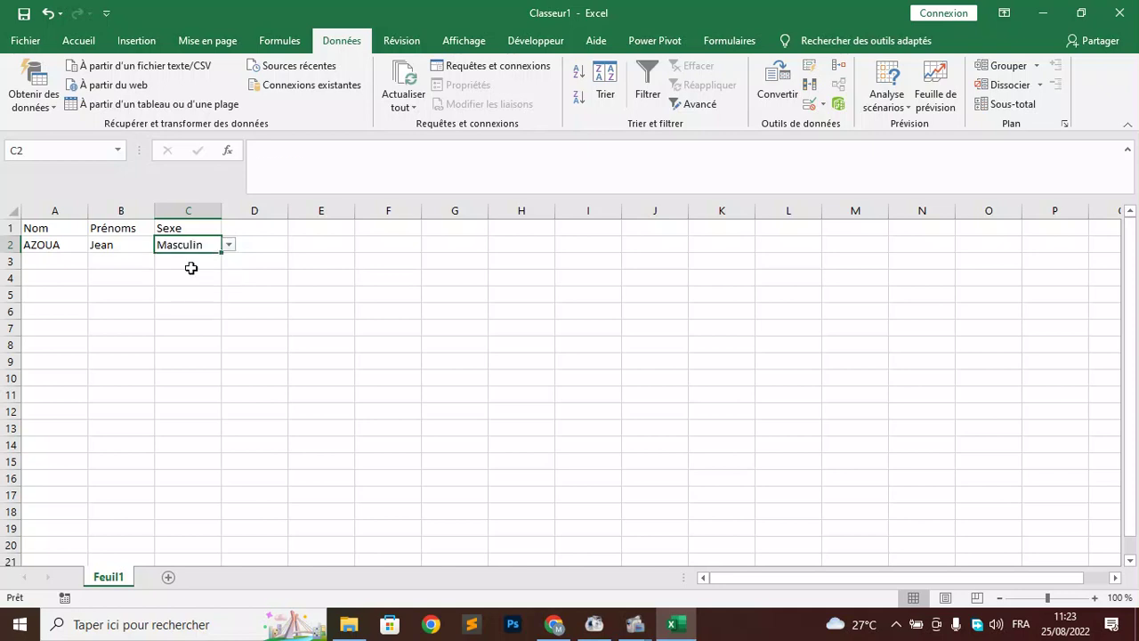
pyautogui.click(190, 262)
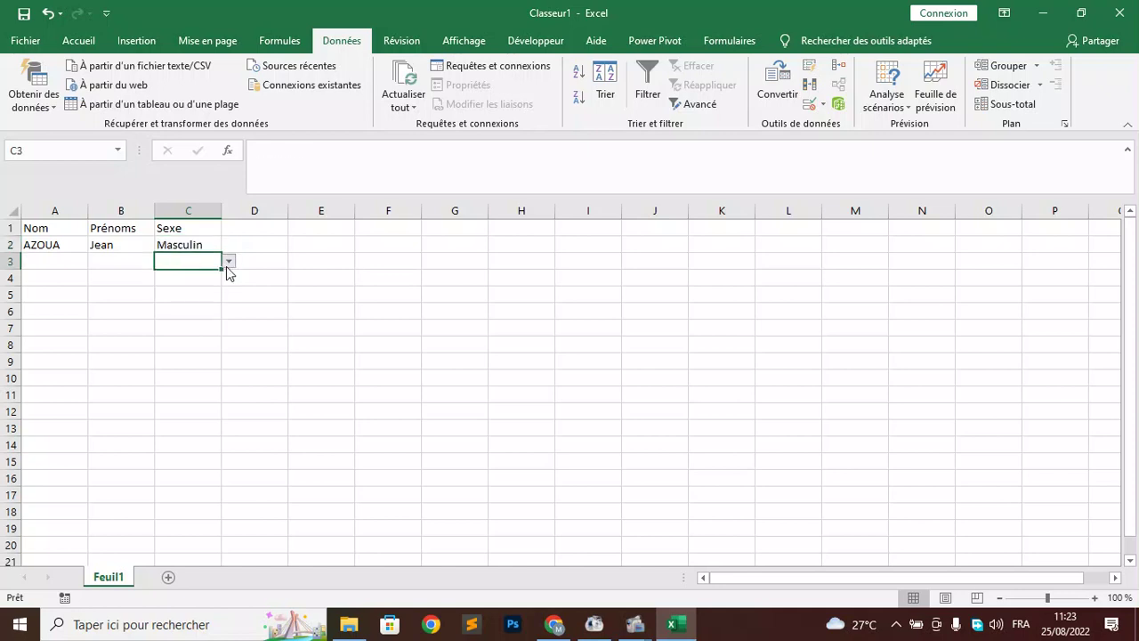
pyautogui.click(229, 260)
pyautogui.press('Escape')
pyautogui.click(183, 346)
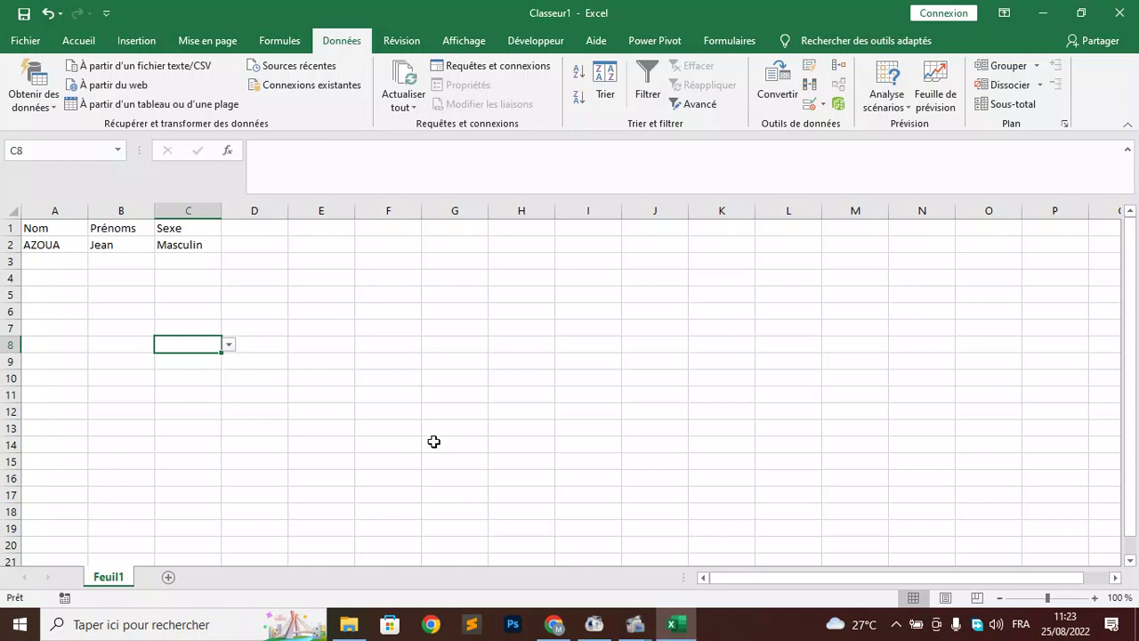
# Step: Enter the column header "Commune" in cell D1 and select cell M2
pyautogui.click(840, 255)
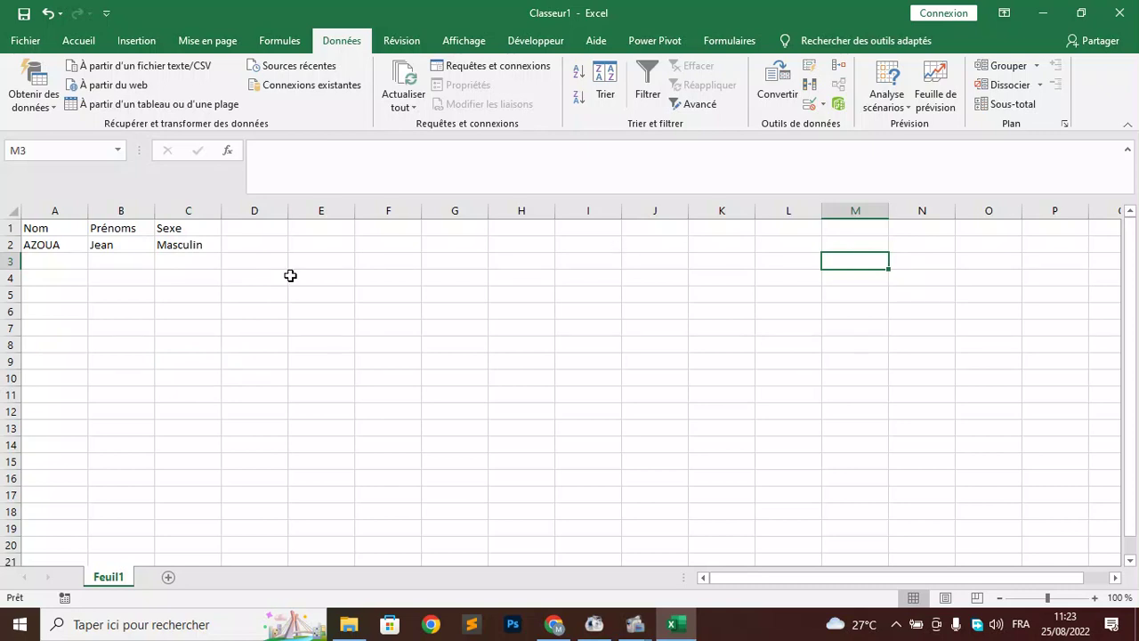
pyautogui.click(239, 228)
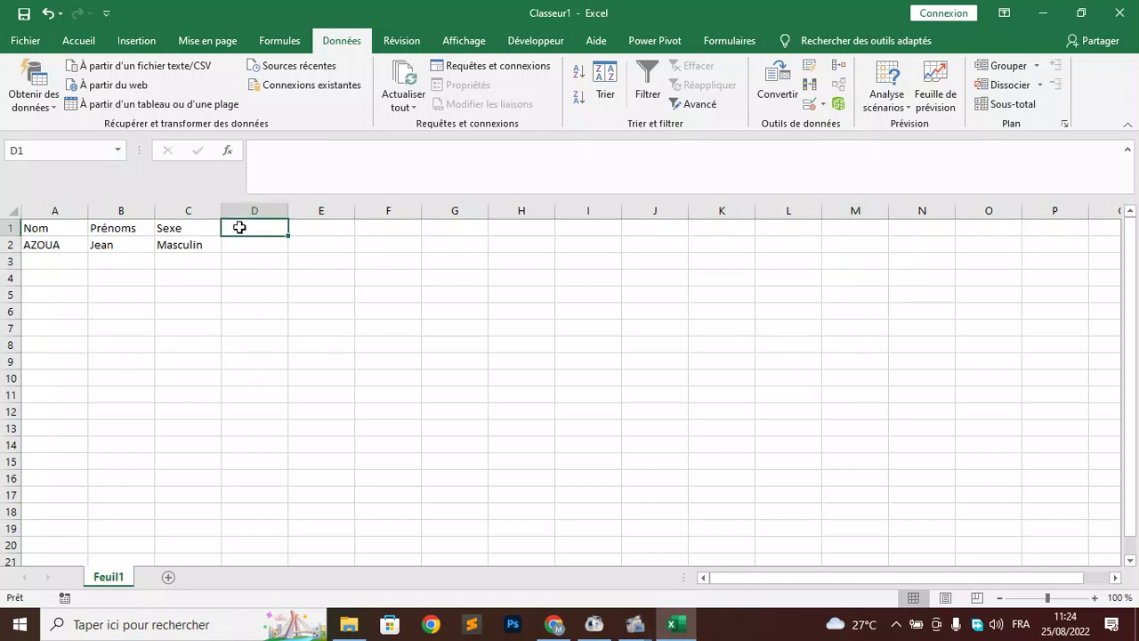
pyautogui.write('Com')
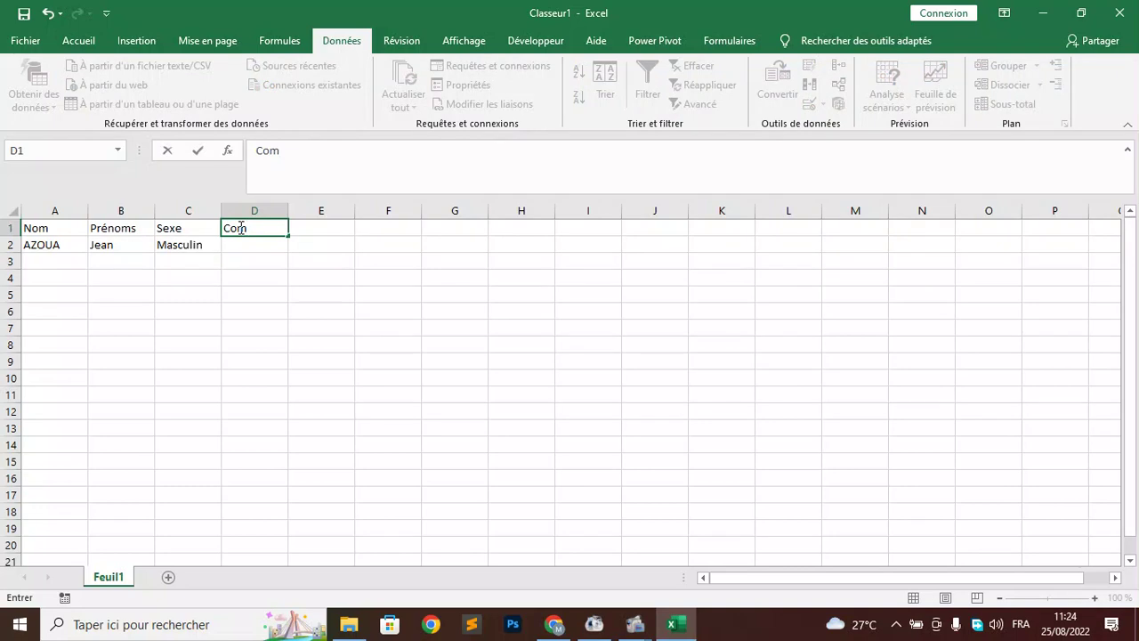
pyautogui.write('mune')
pyautogui.click(681, 258)
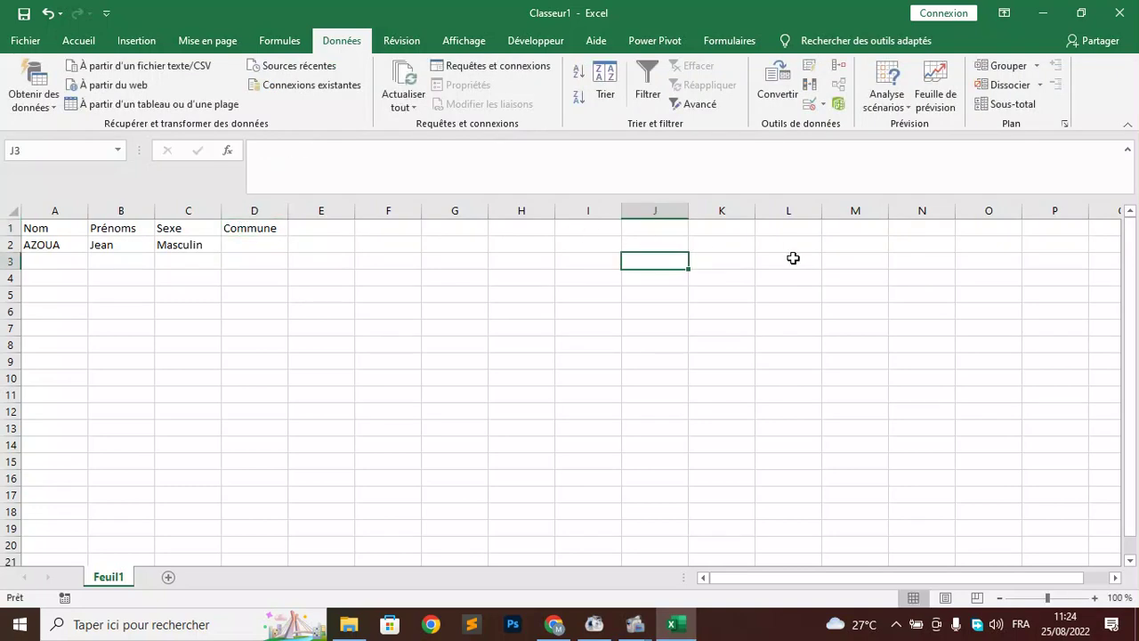
pyautogui.click(839, 241)
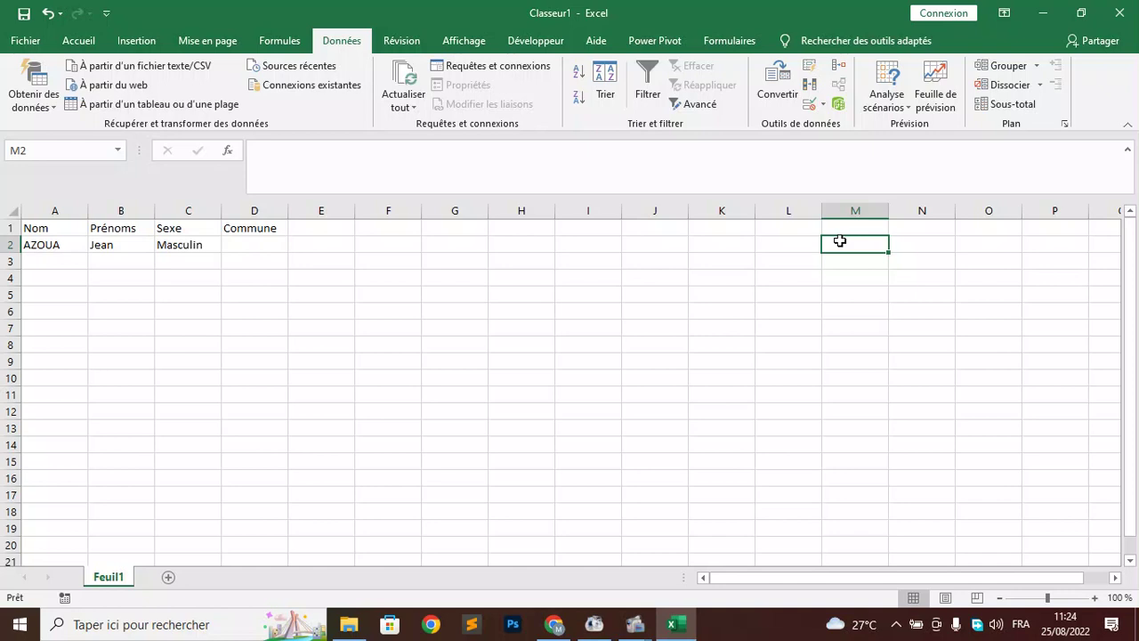
# Step: Enter the commune names Dassa, Abomey, Bohicon, Savalou and Cotonou in cells M2 to M6
pyautogui.write('Dassa')
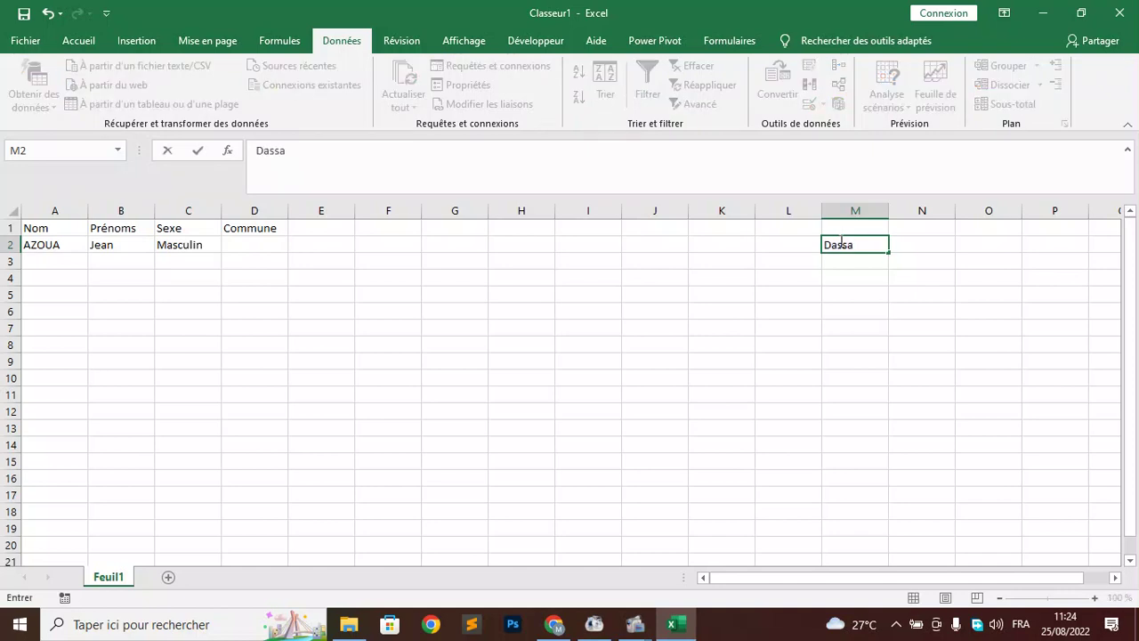
pyautogui.press('Return')
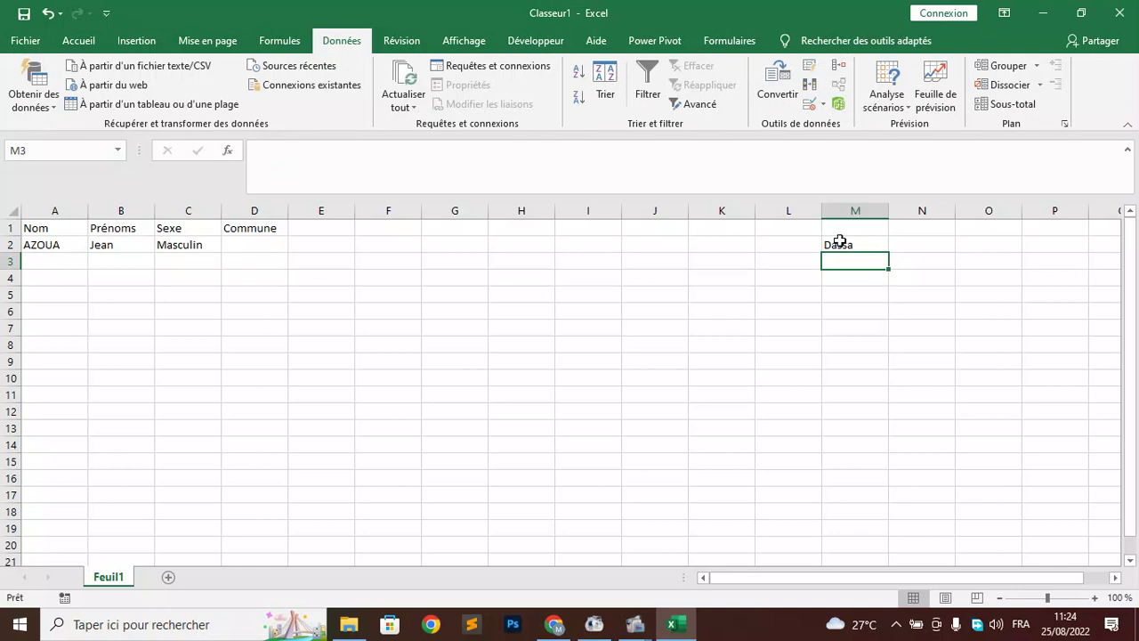
pyautogui.write('A')
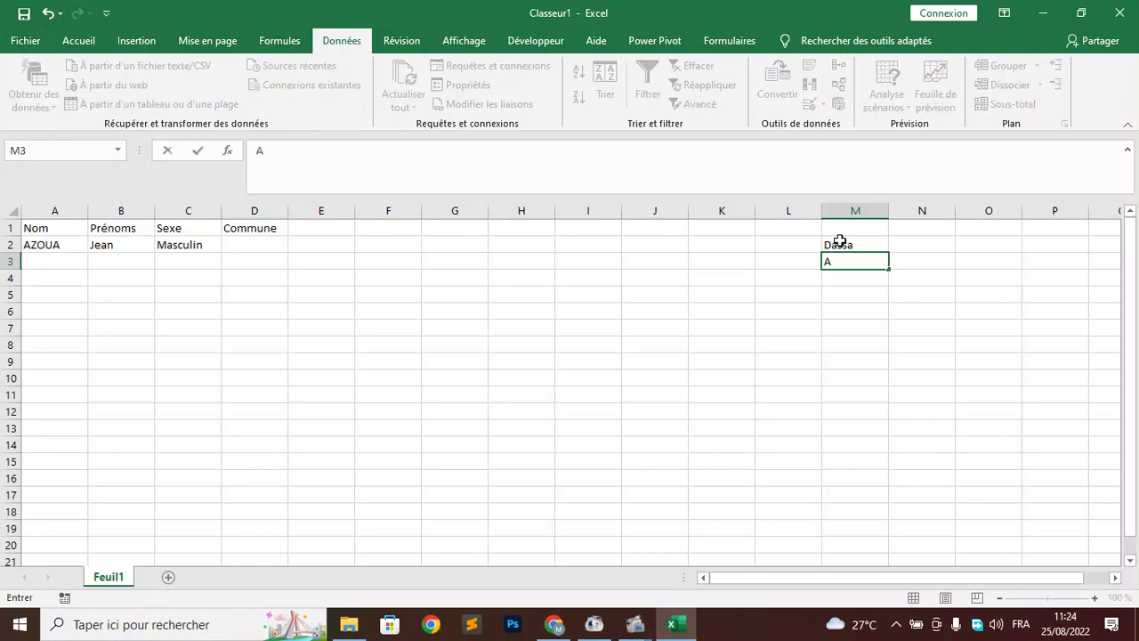
pyautogui.write('bomey')
pyautogui.press('Return')
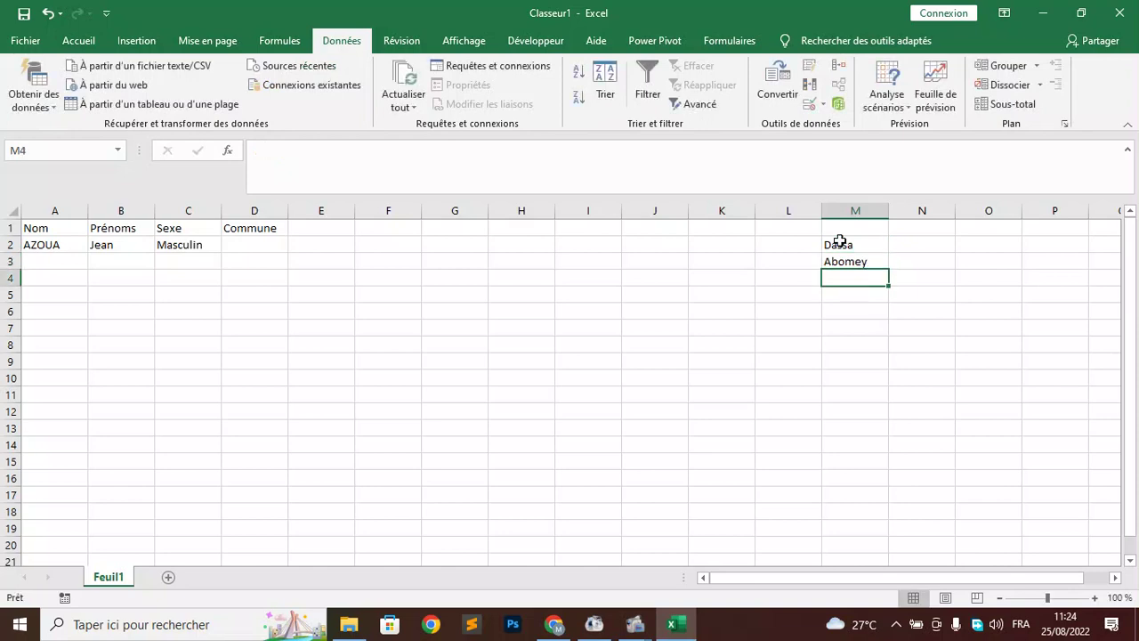
pyautogui.write('Bohi')
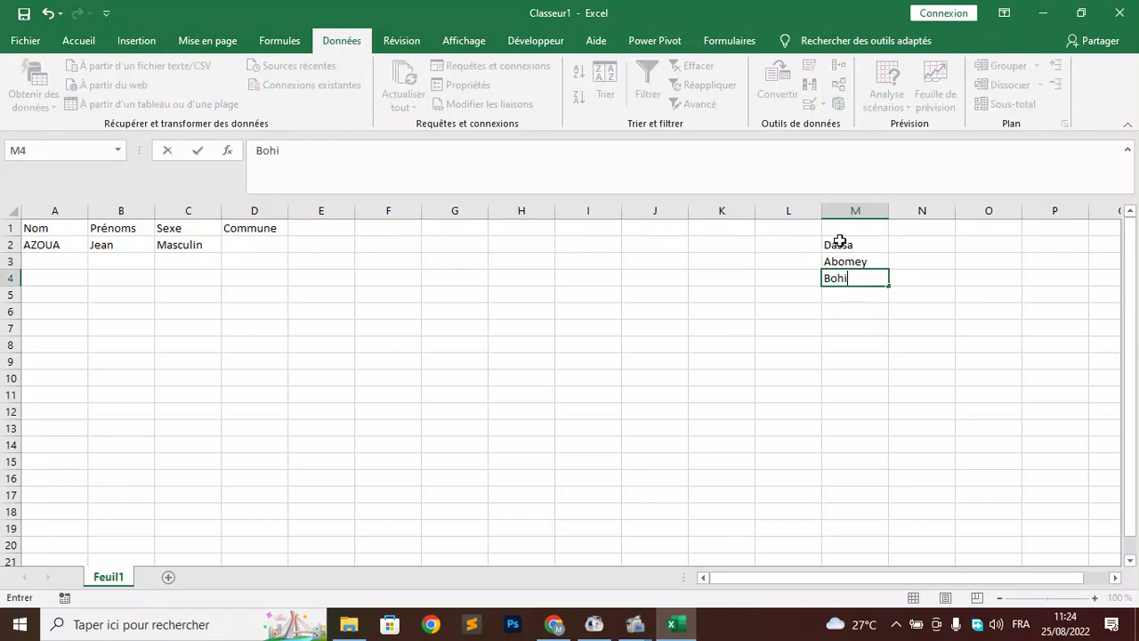
pyautogui.write('con')
pyautogui.press('Return')
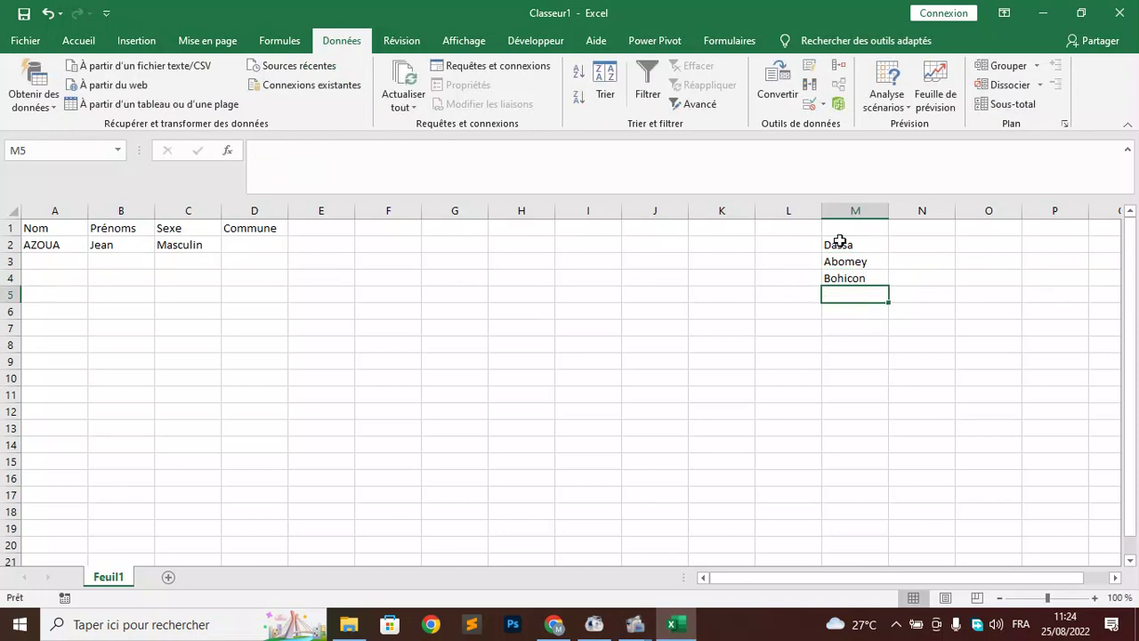
pyautogui.write('Savalou')
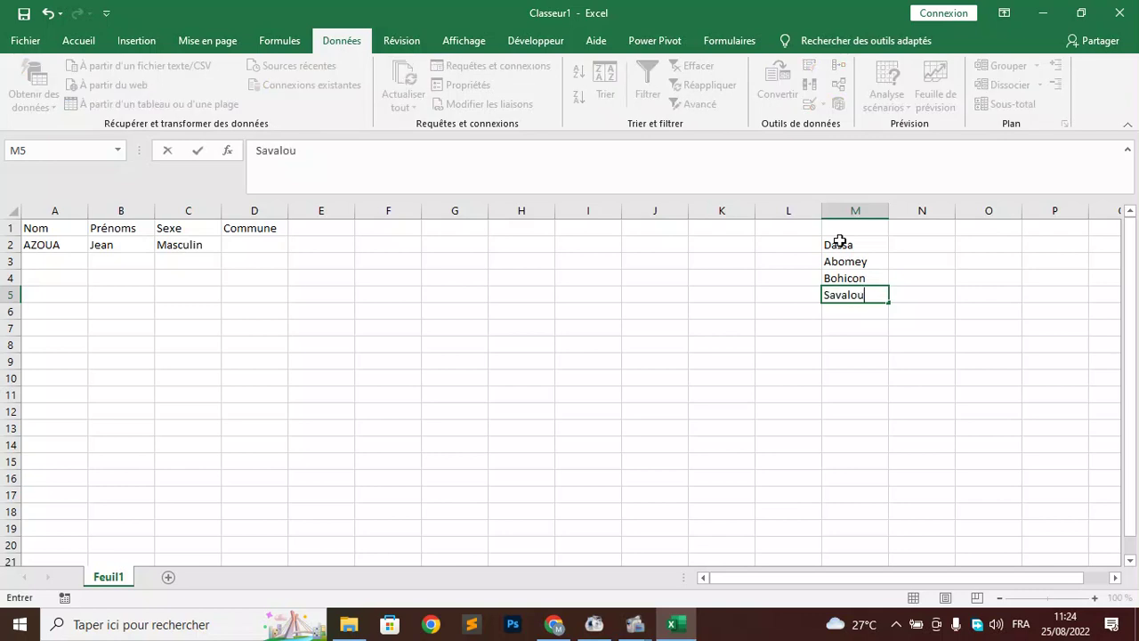
pyautogui.press('Return')
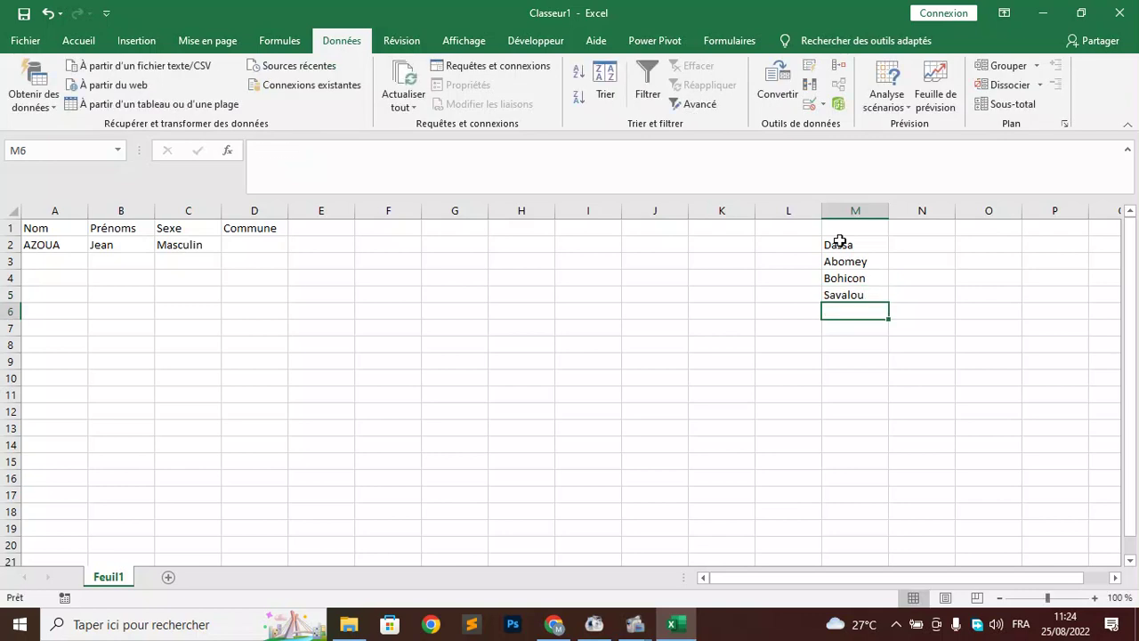
pyautogui.write('Cotonou')
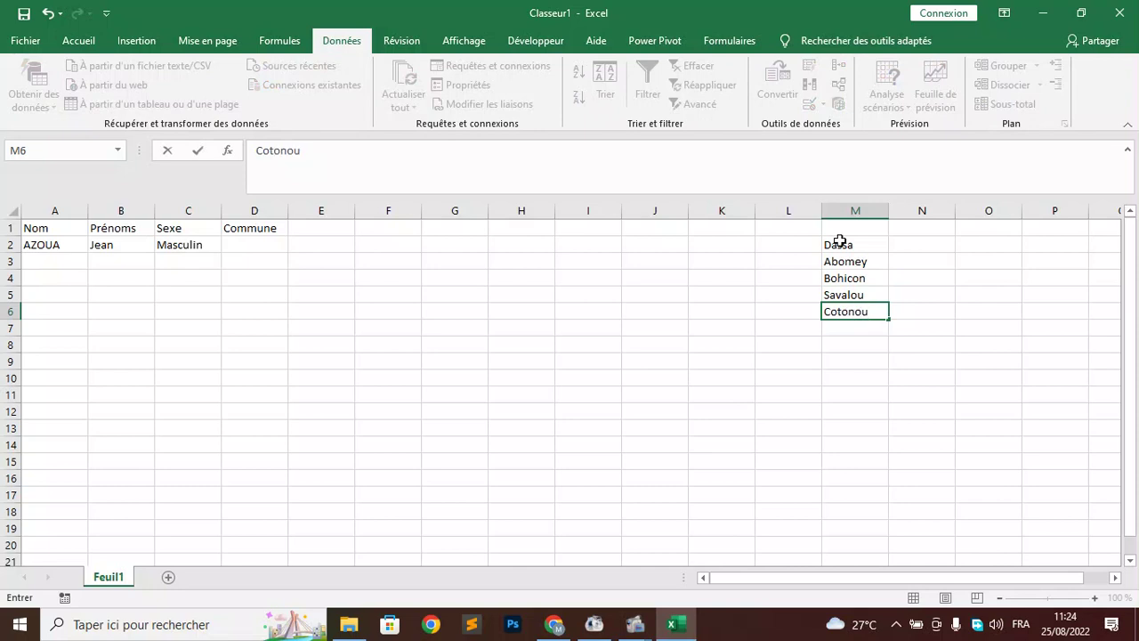
pyautogui.press('Return')
# Step: Enter "Abomey-Calavi" in cell M7 and widen column M to fit the name
pyautogui.write('Abo')
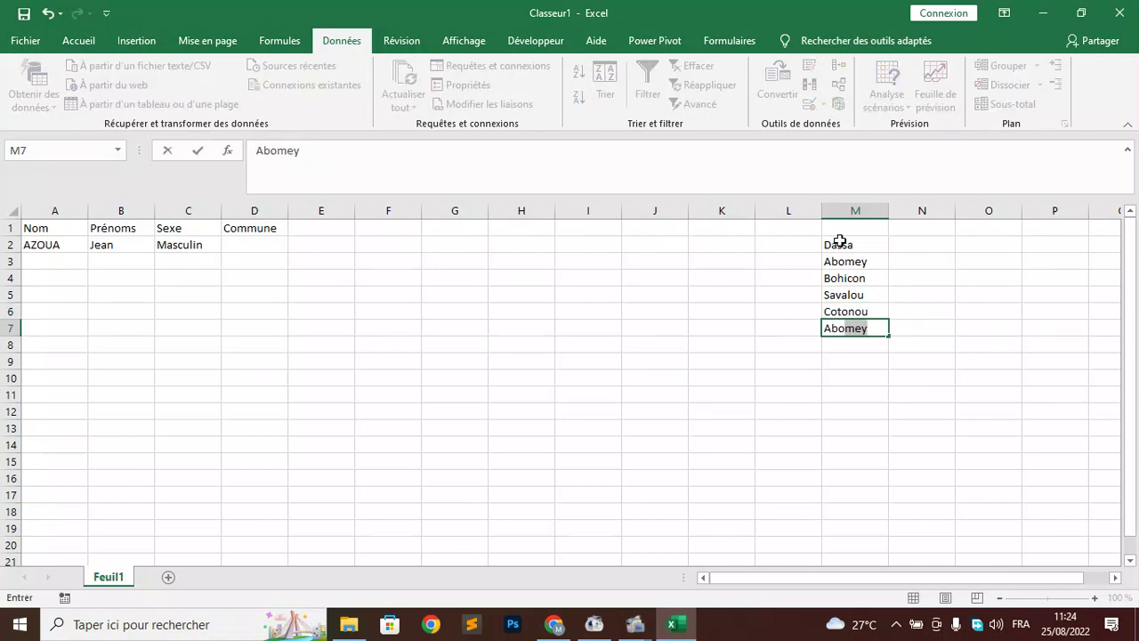
pyautogui.click(877, 329)
pyautogui.doubleClick(877, 329)
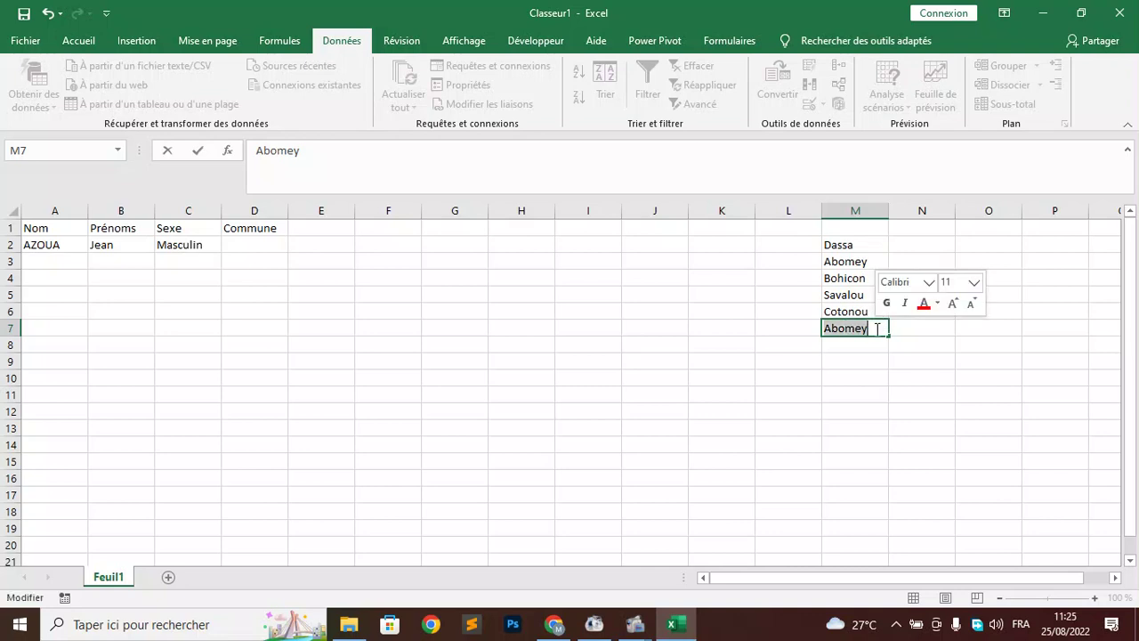
pyautogui.write('-')
pyautogui.press('BackSpace')
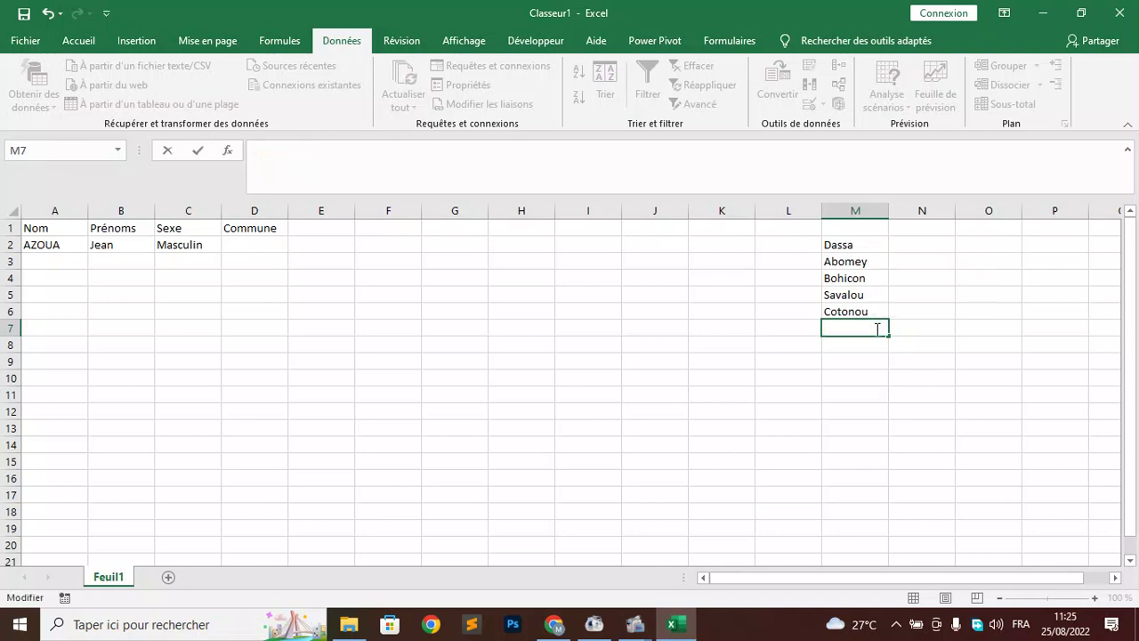
pyautogui.write('Ab')
pyautogui.click(877, 328)
pyautogui.write('-Ca')
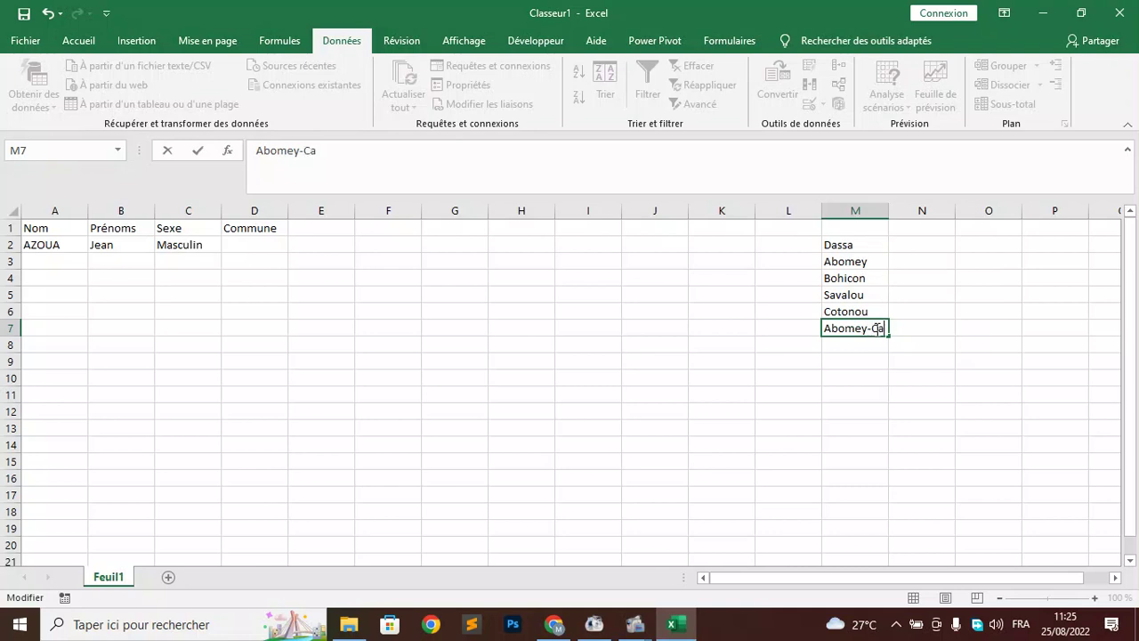
pyautogui.write('lavi')
pyautogui.press('Return')
pyautogui.click(853, 228)
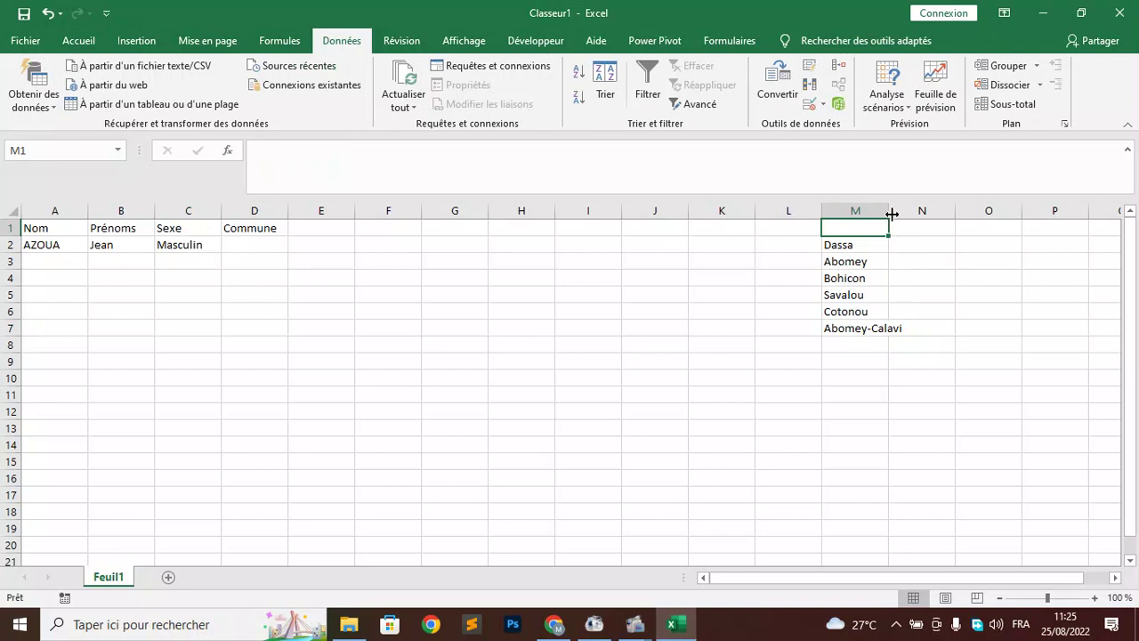
pyautogui.moveTo(889, 222); pyautogui.dragTo(912, 221)
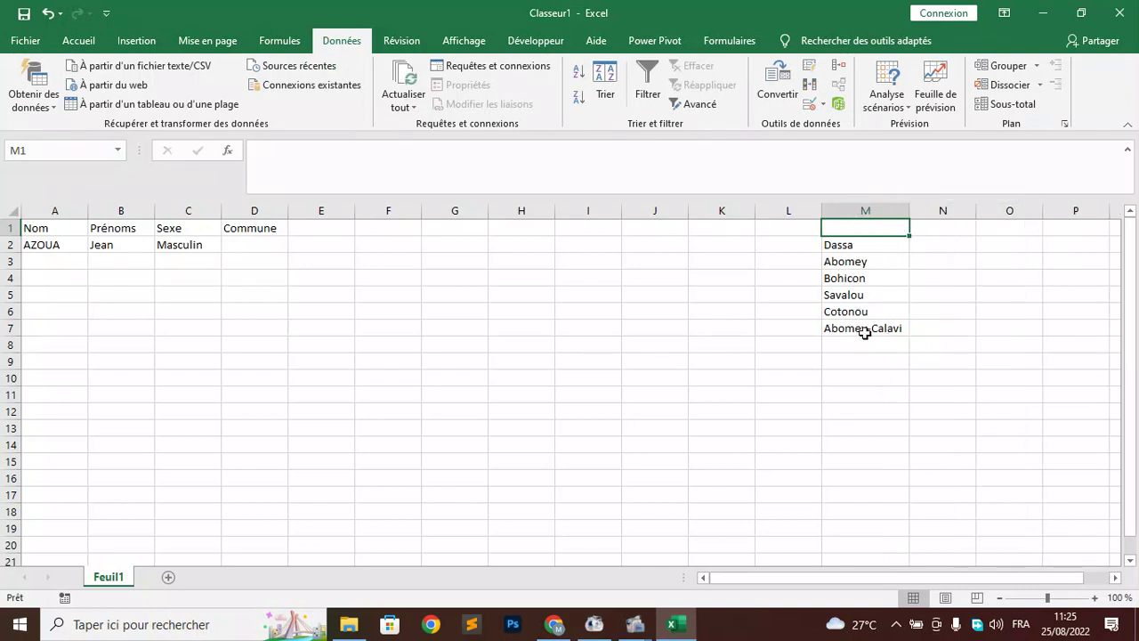
# Step: Name the range M2:M7 containing the commune list "commune"
pyautogui.click(848, 245)
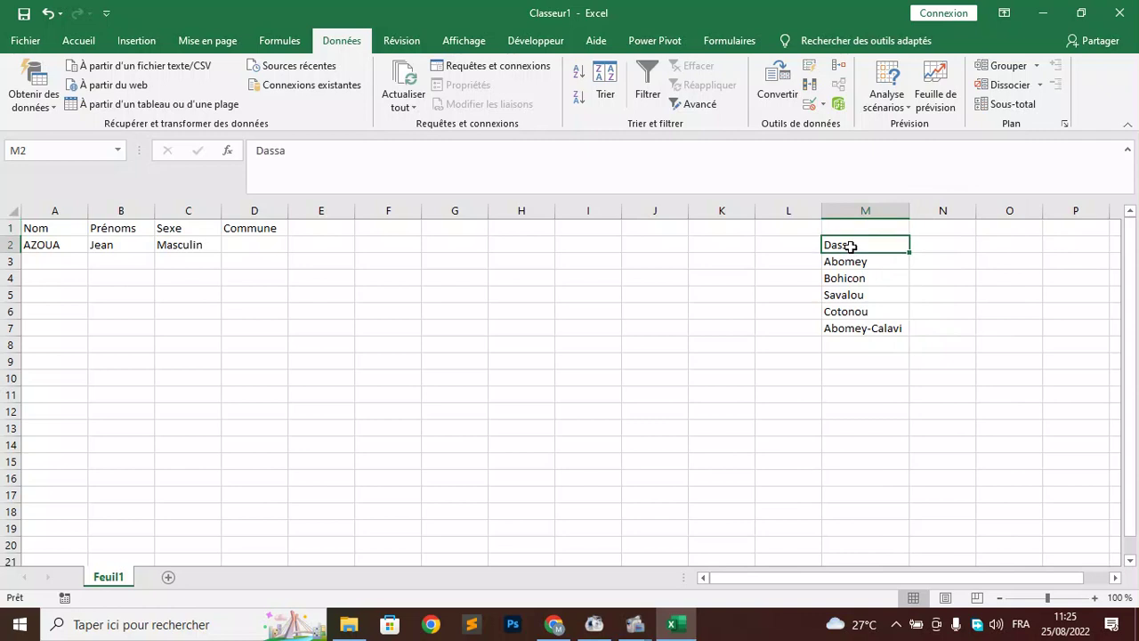
pyautogui.moveTo(850, 242); pyautogui.dragTo(857, 328)
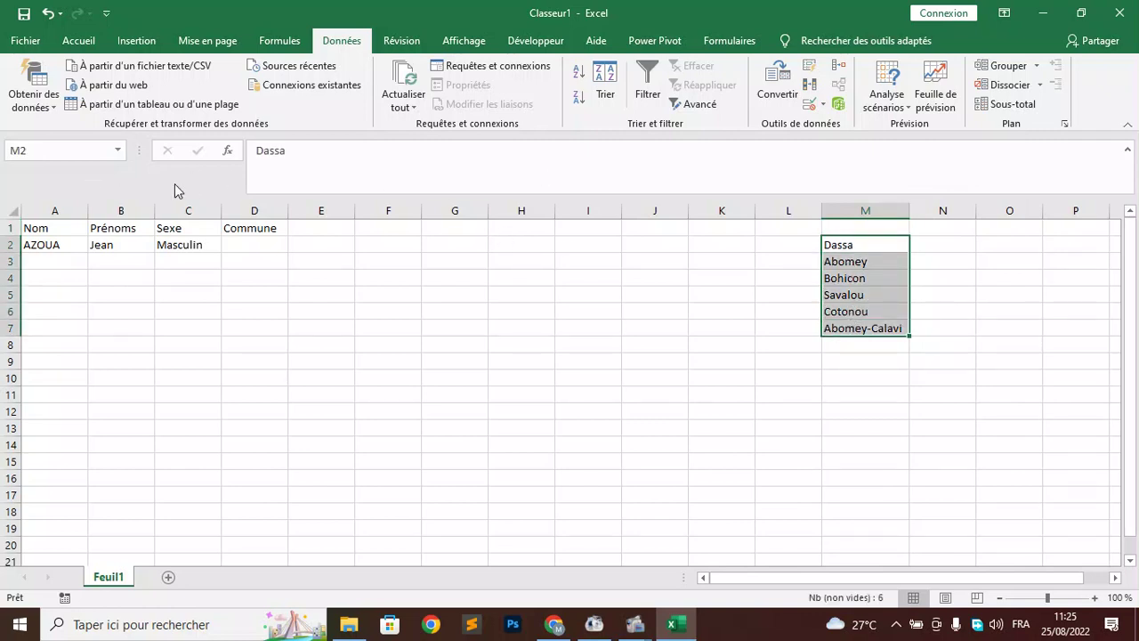
pyautogui.click(57, 148)
pyautogui.write('commune')
pyautogui.press('Return')
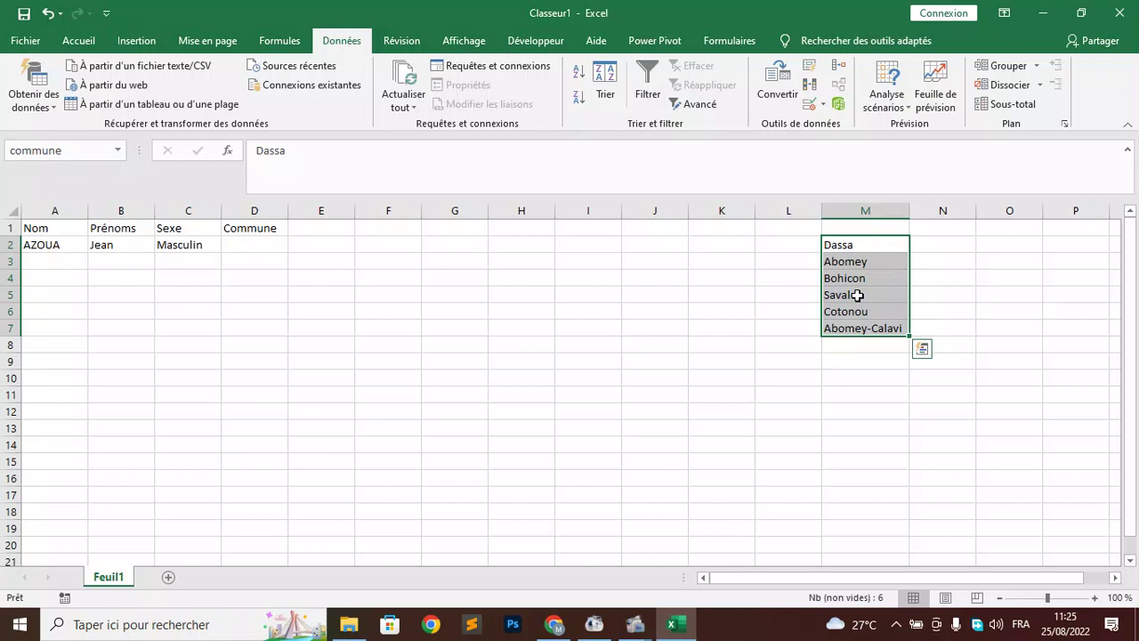
# Step: Apply a Liste data validation to column D without its header cell D1, using the named range =commune (M2:M7) as source
pyautogui.click(255, 207)
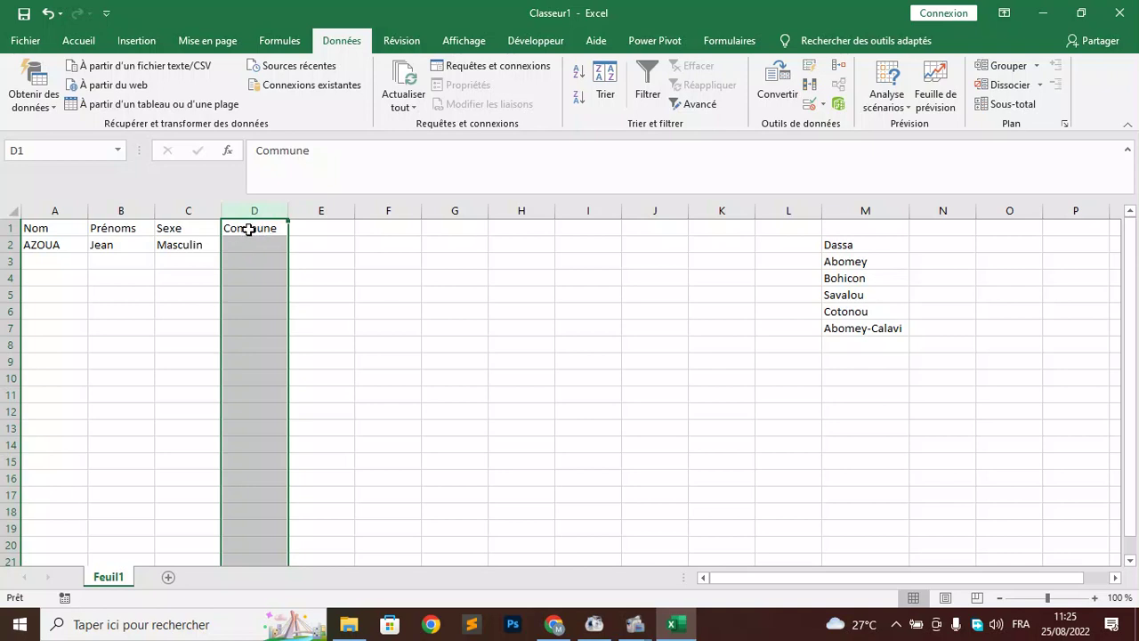
pyautogui.keyDown('ctrl'); pyautogui.click(241, 230); pyautogui.keyUp('ctrl')
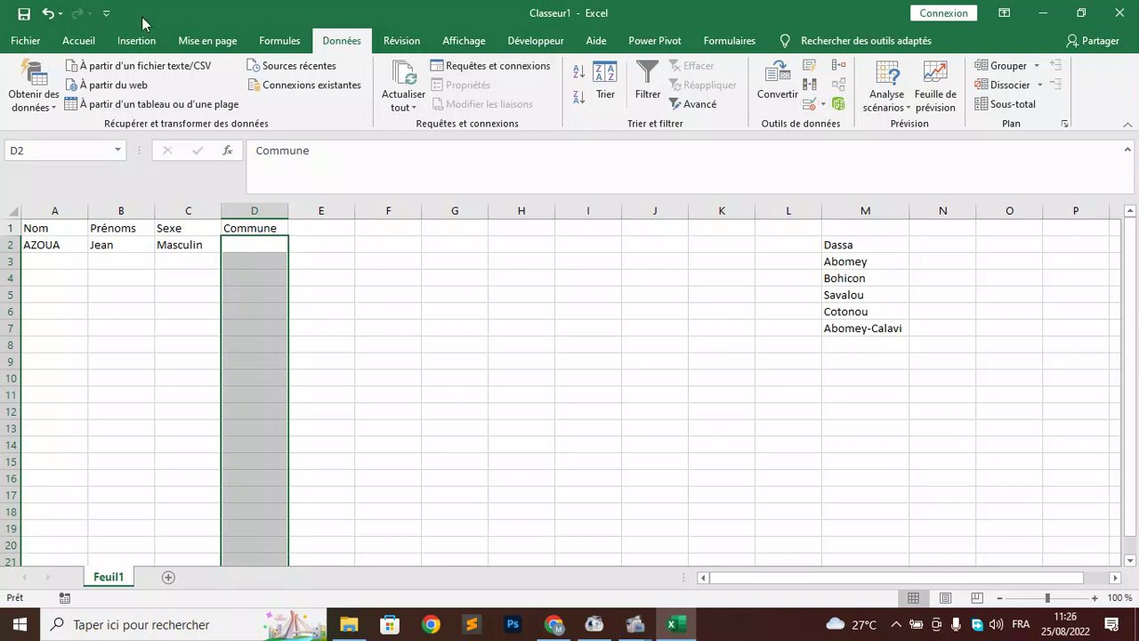
pyautogui.click(823, 107)
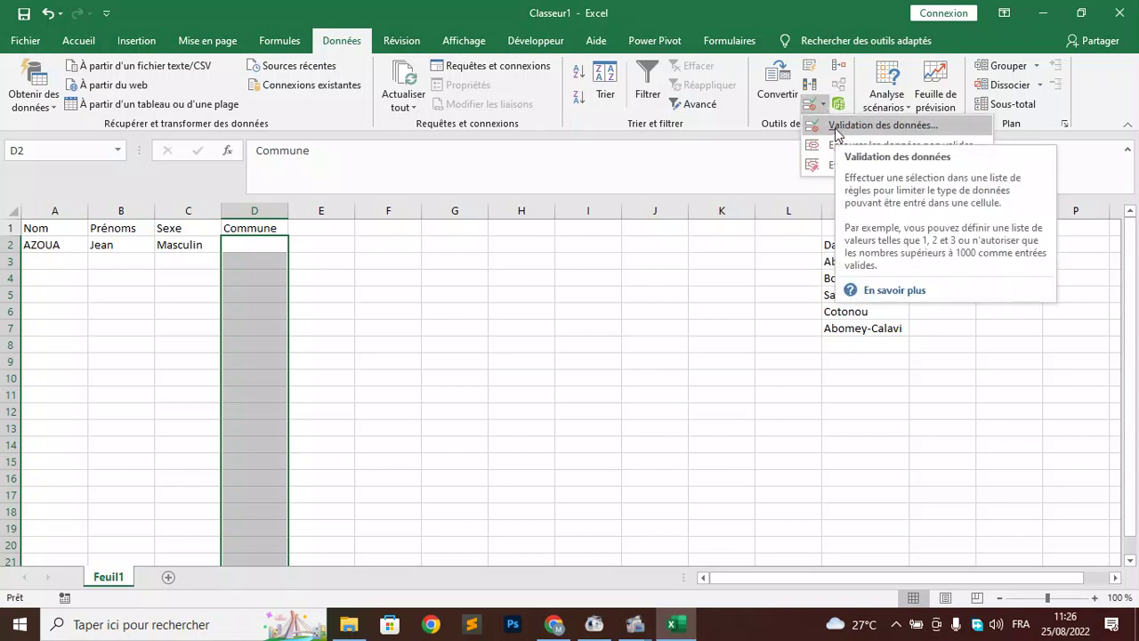
pyautogui.click(836, 128)
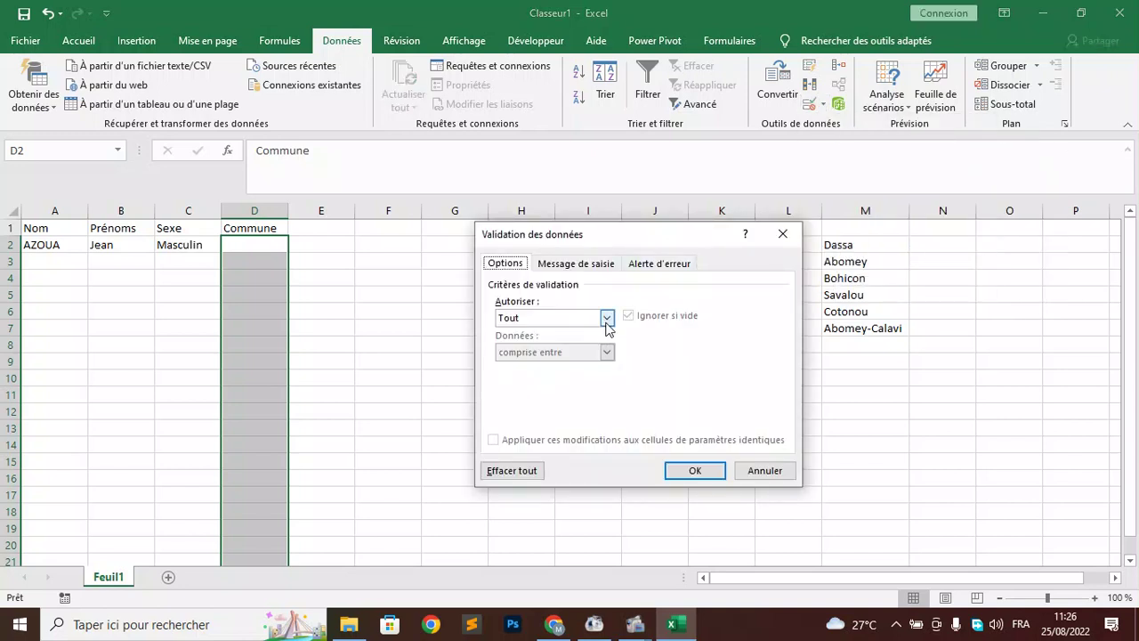
pyautogui.click(606, 318)
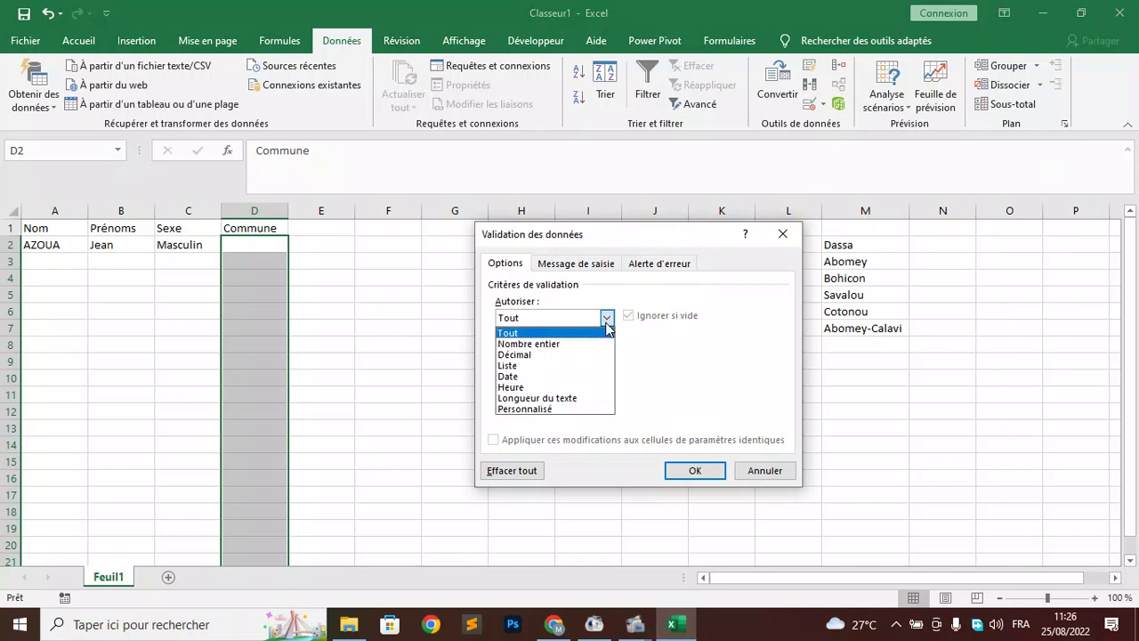
pyautogui.click(522, 365)
pyautogui.click(519, 385)
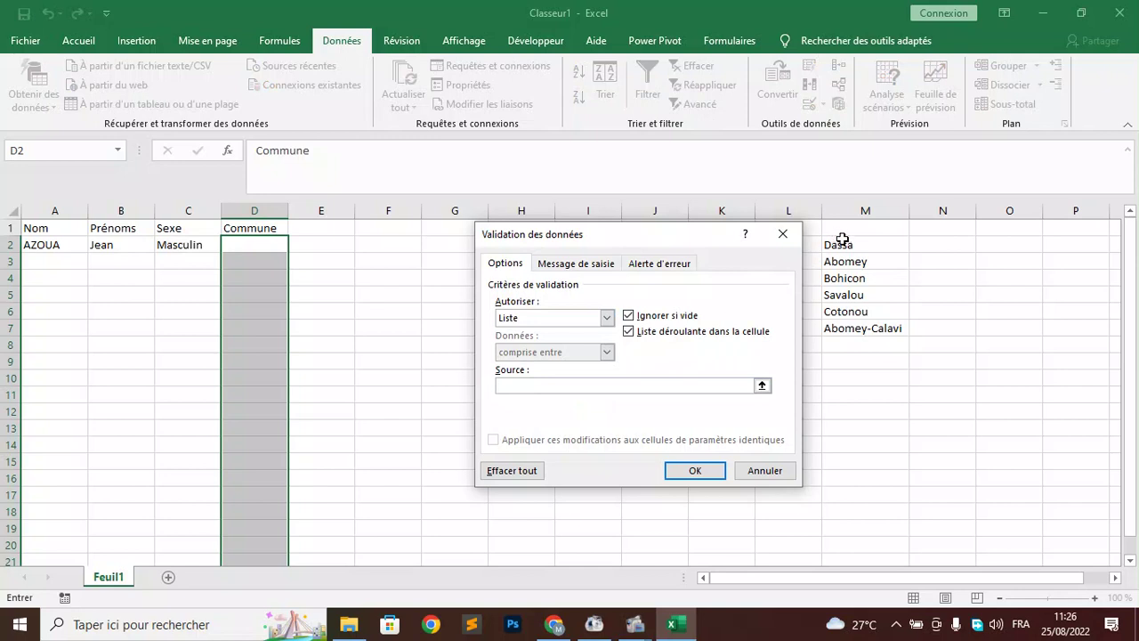
pyautogui.moveTo(841, 244); pyautogui.dragTo(848, 327)
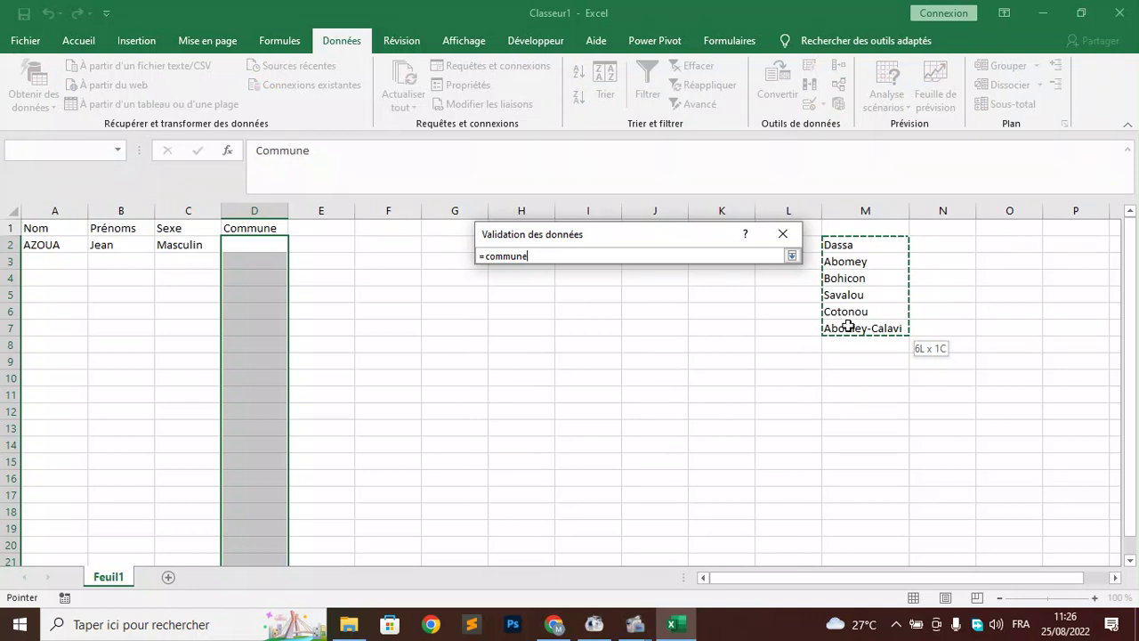
pyautogui.press('Return')
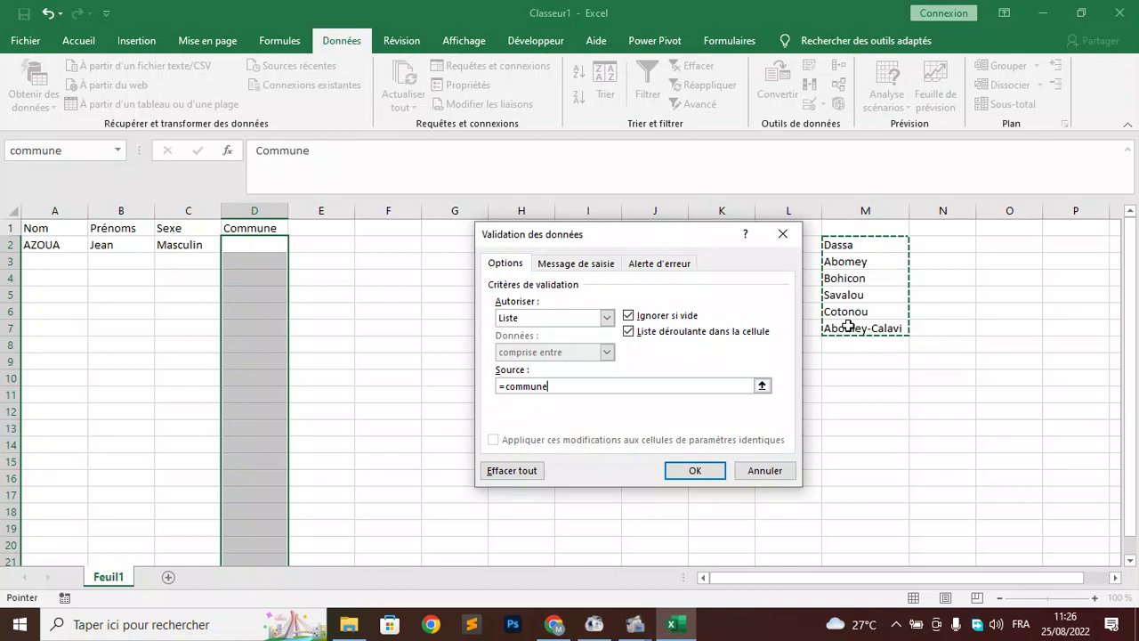
pyautogui.click(695, 471)
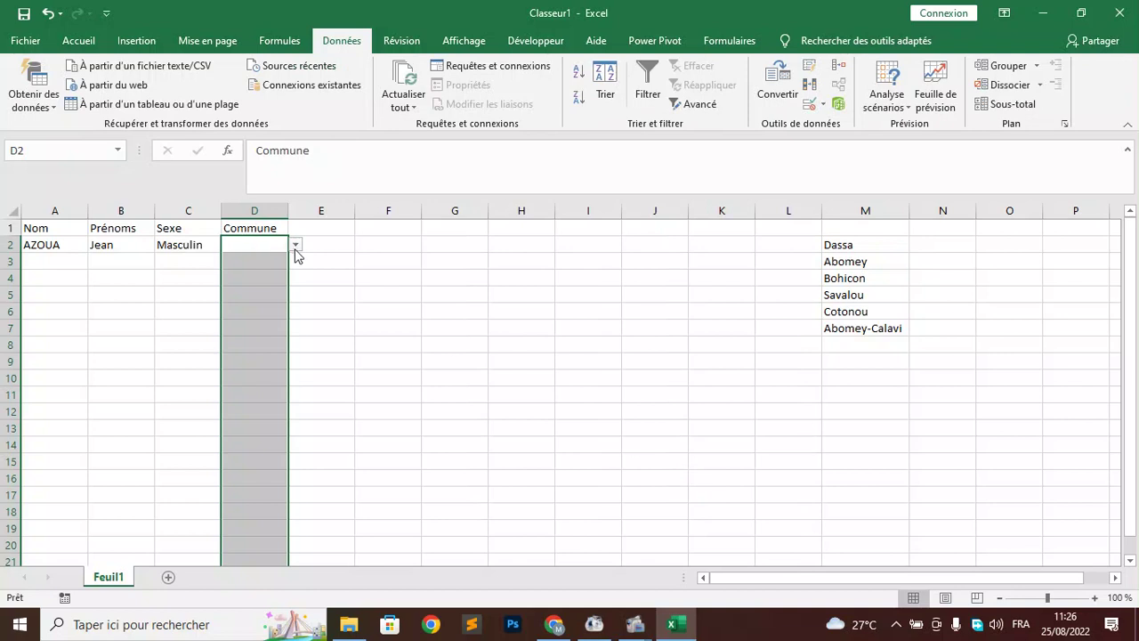
# Step: Choose "Bohicon" from the dropdown list in D2 and select cell D5
pyautogui.click(295, 249)
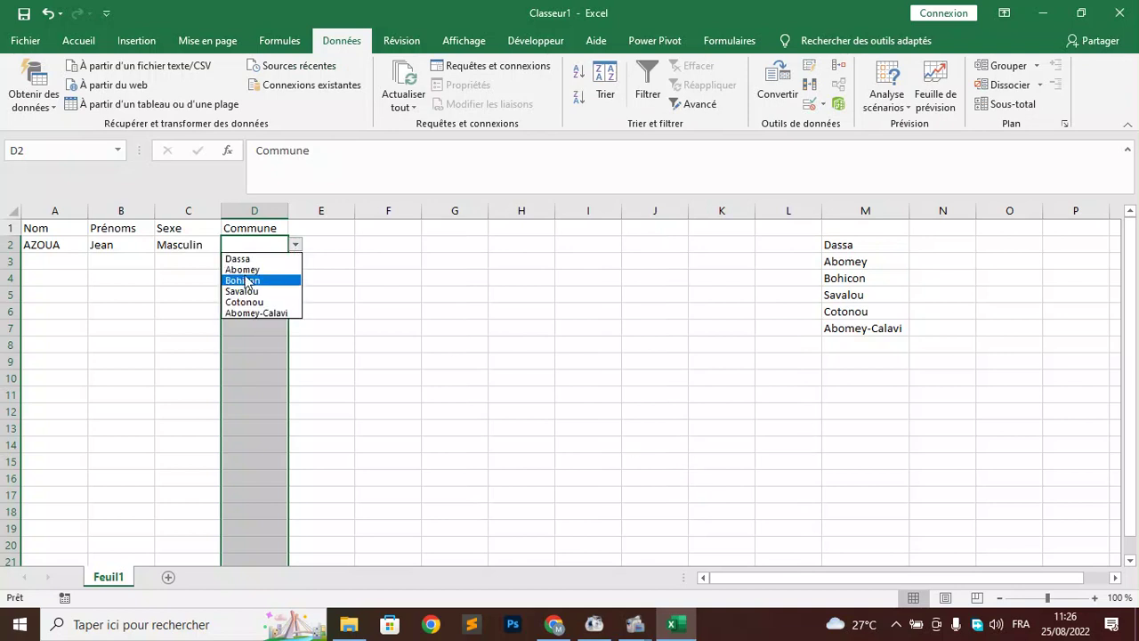
pyautogui.press('Escape')
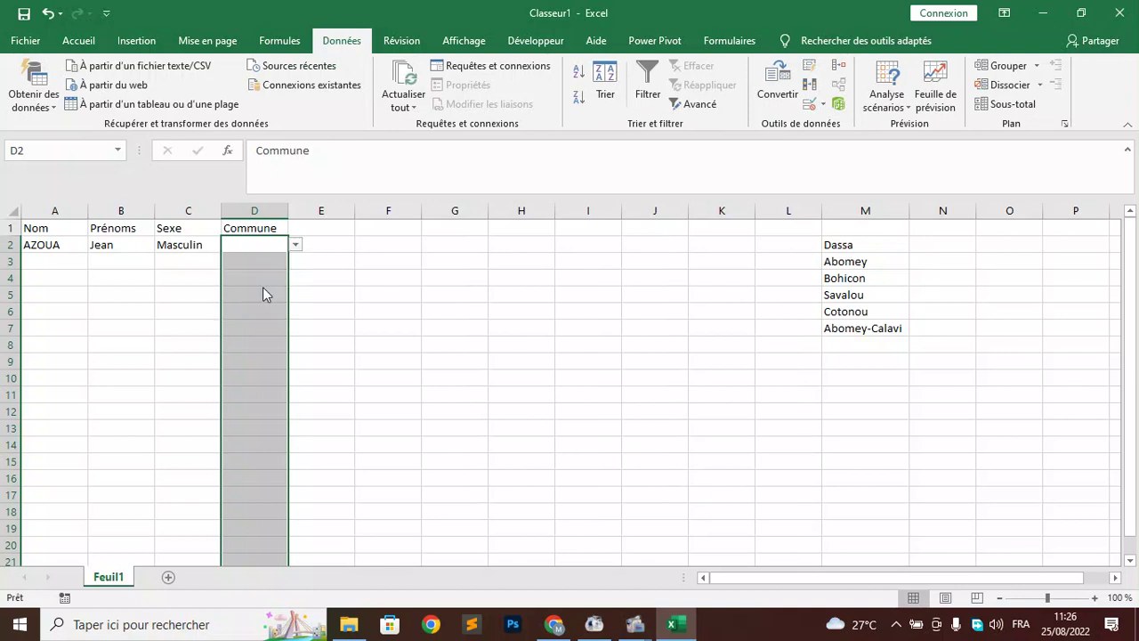
pyautogui.click(263, 286)
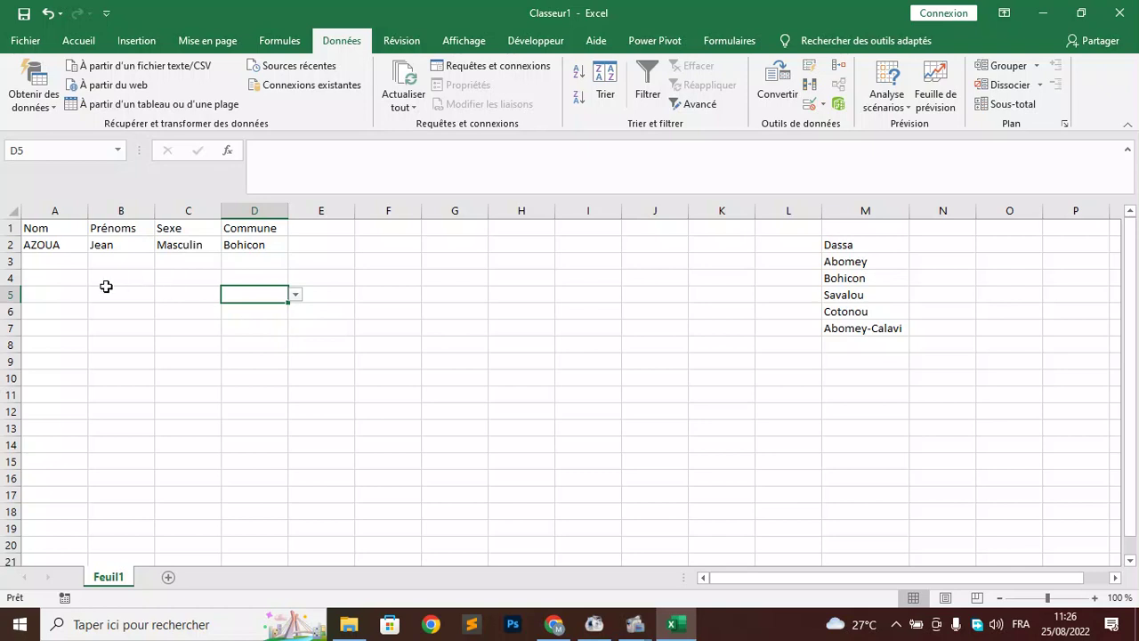
# Step: Enter the number 12 in cell H5 and reselect the cell to check its content
pyautogui.click(353, 301)
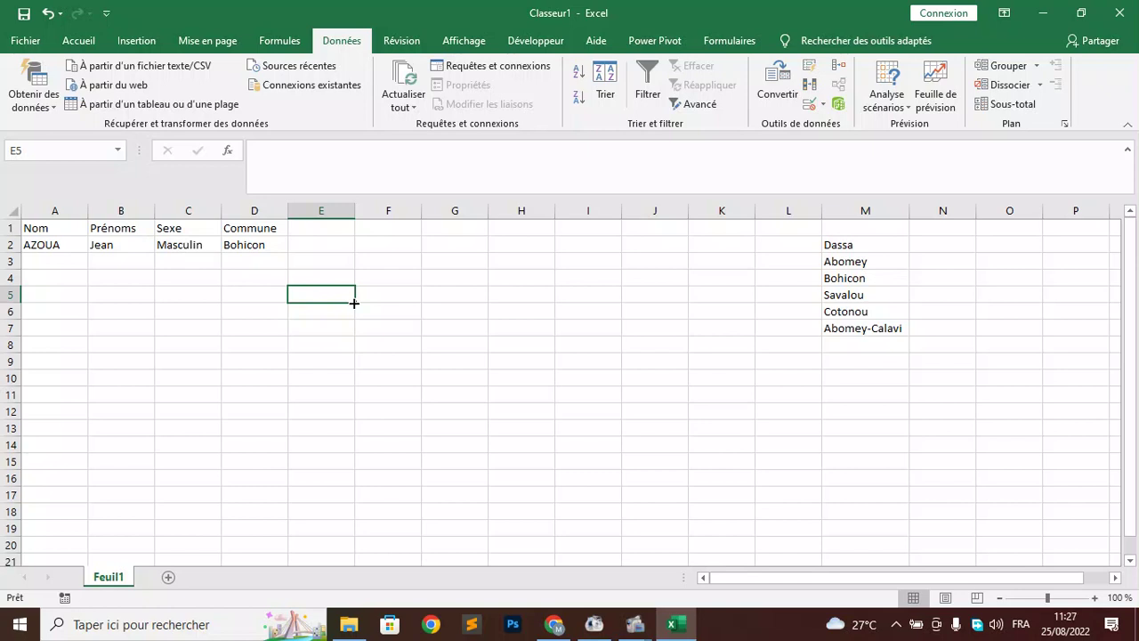
pyautogui.click(510, 296)
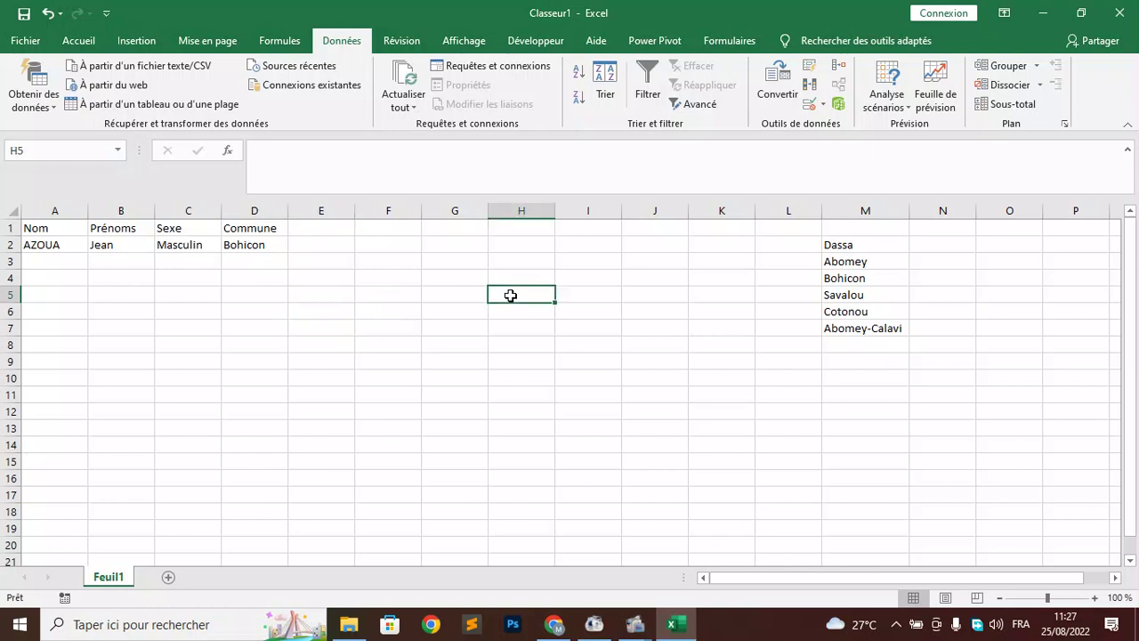
pyautogui.write('12')
pyautogui.press('Return')
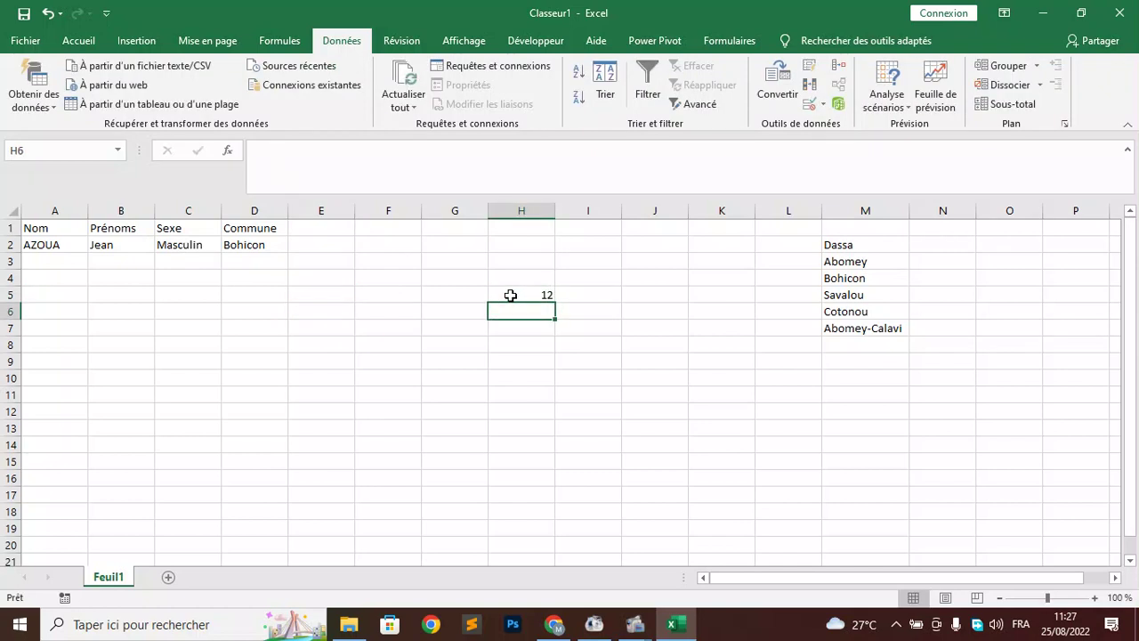
pyautogui.click(510, 296)
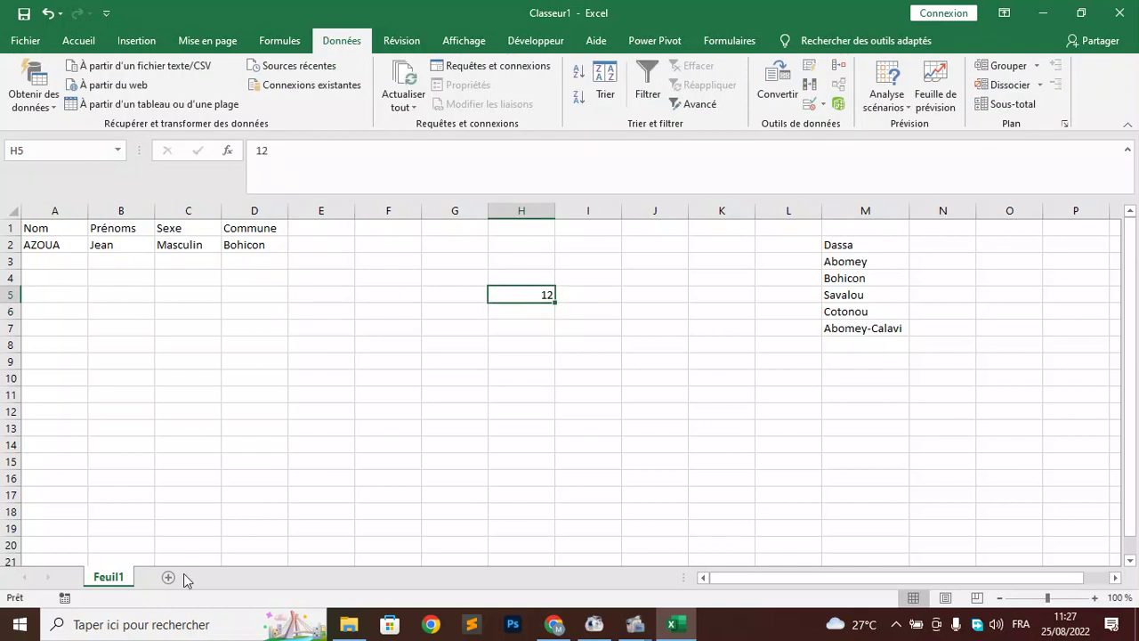
# Step: Enter '012 as text in cell H7, keeping the leading zero, and reselect the cell
pyautogui.click(519, 328)
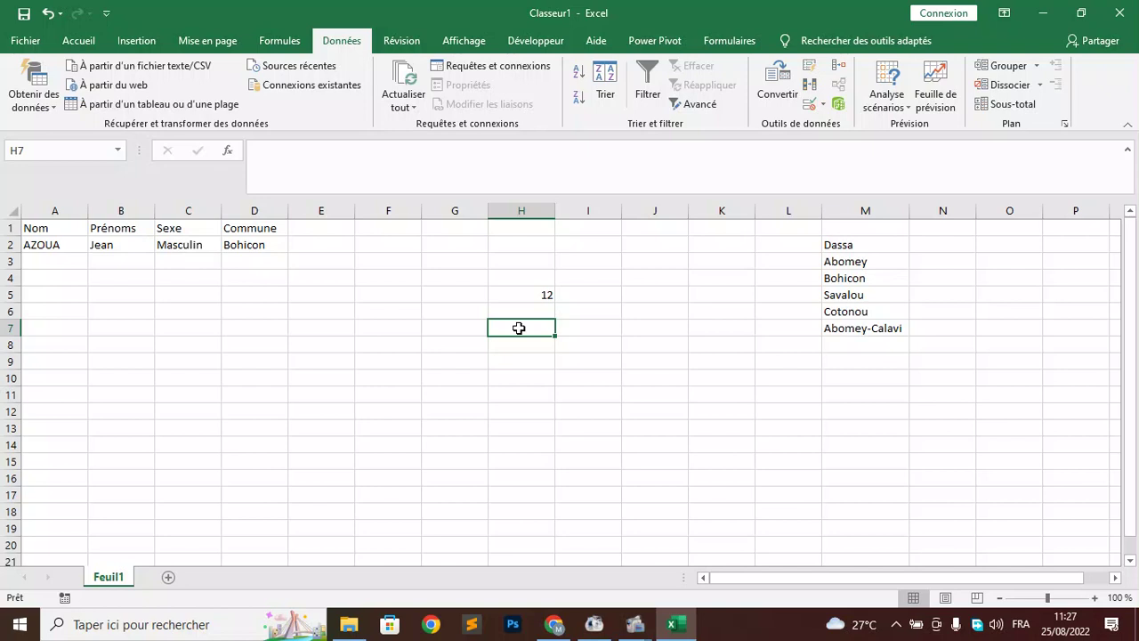
pyautogui.write("'012")
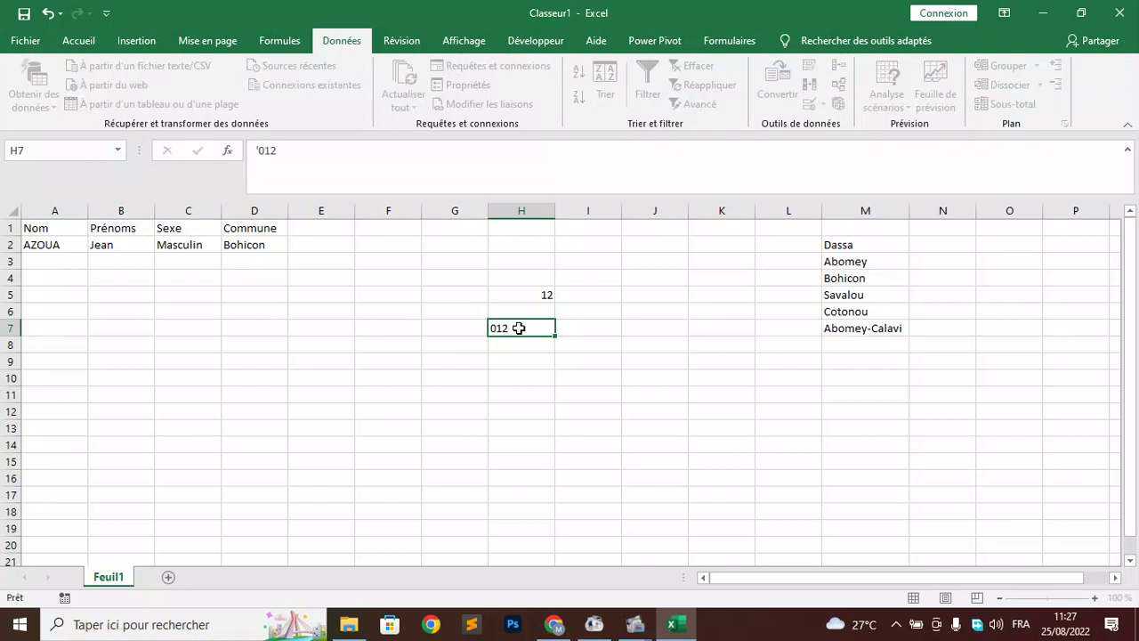
pyautogui.press('Return')
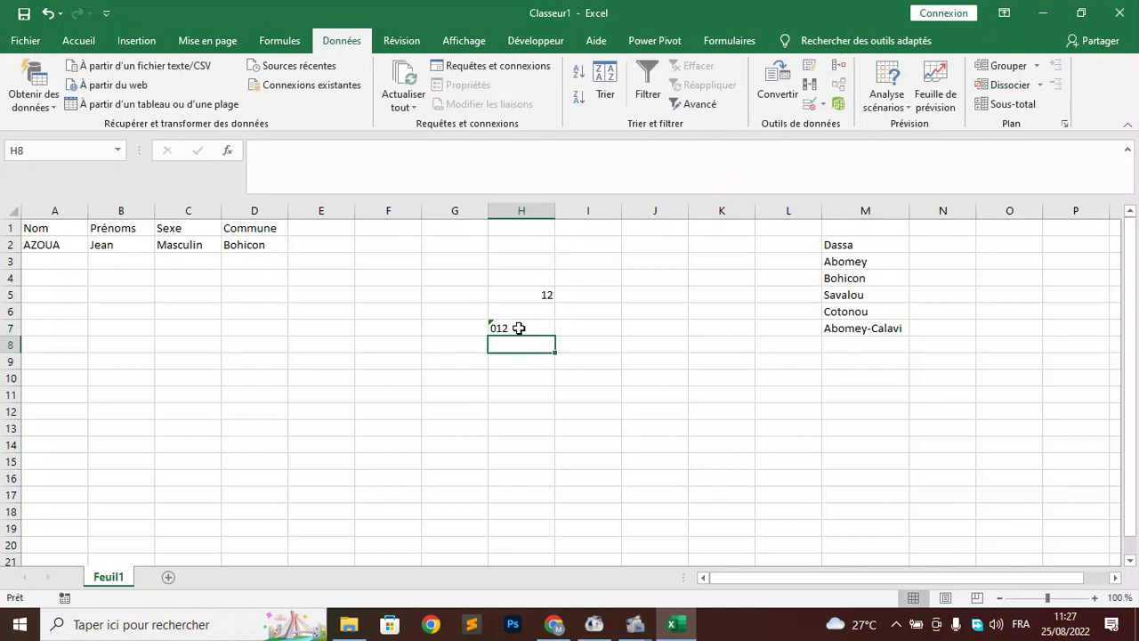
pyautogui.click(519, 328)
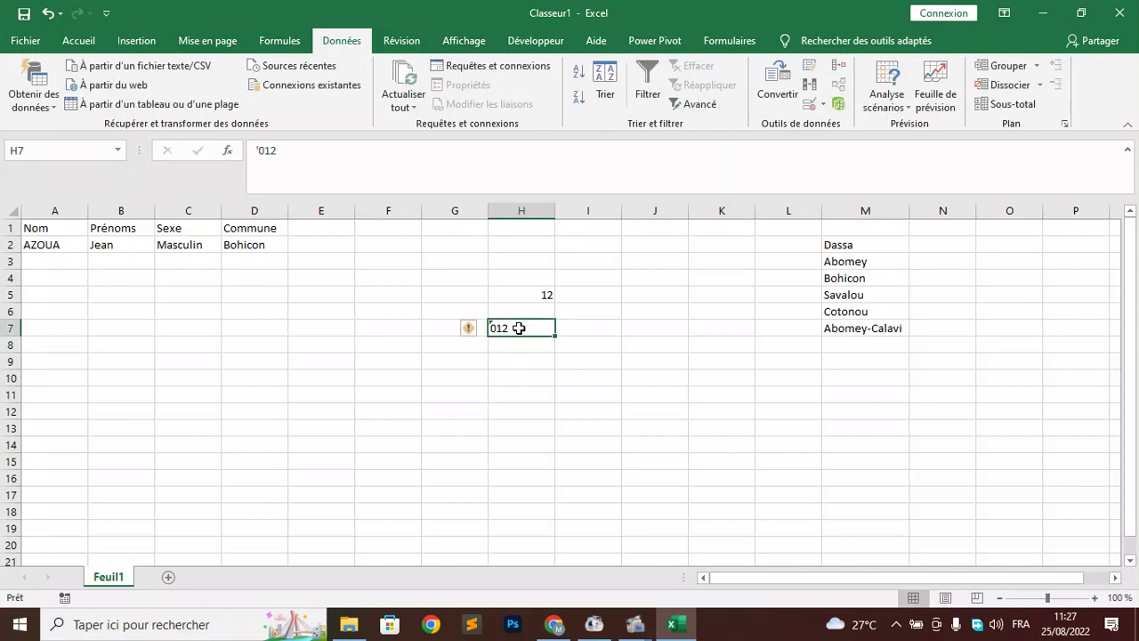